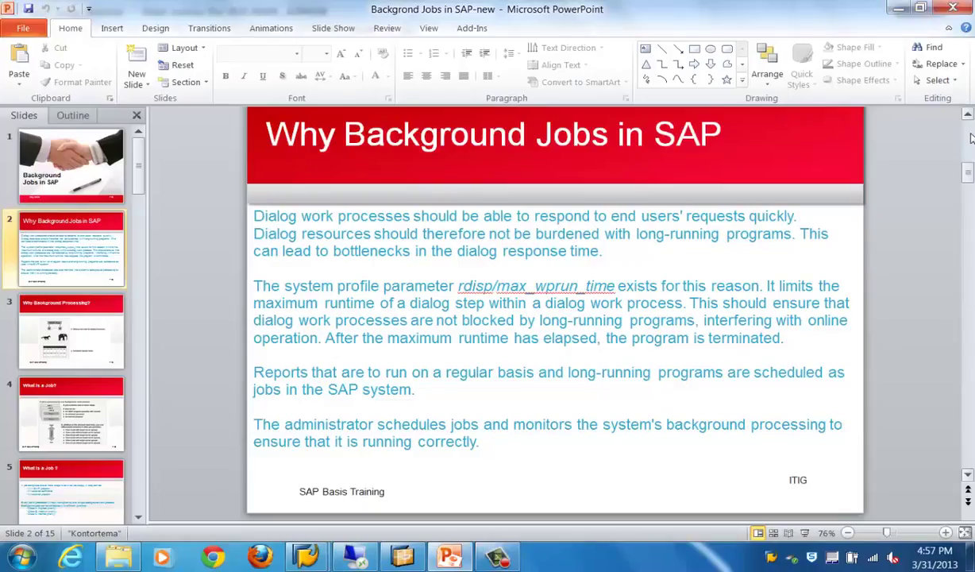
Scroll past the 'Why Background Jobs in SAP' slide to the final 'THANK YOU!' slide.
scroll(970, 139, "up", 1)
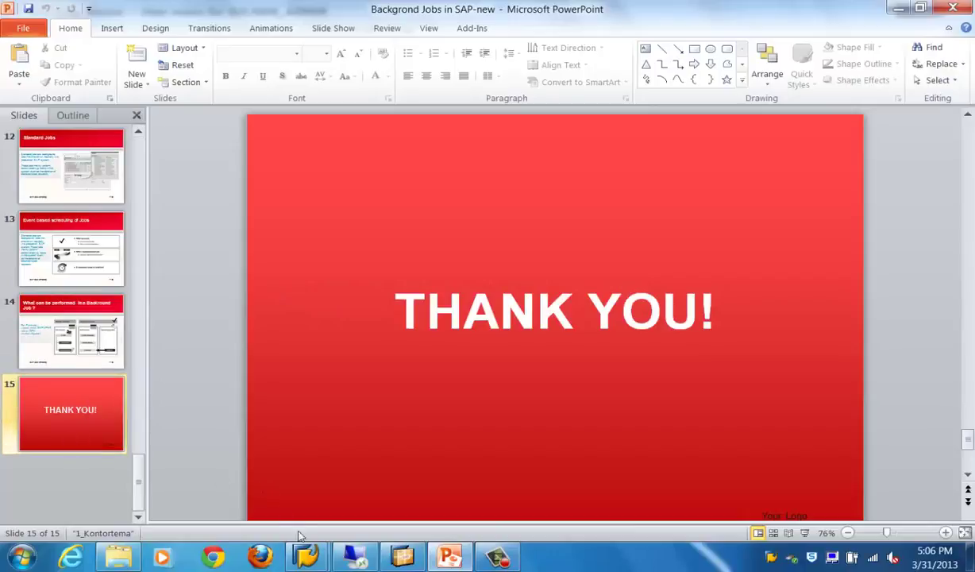
From SAP Easy Access, run SM36 and enter the job name Test_Job.
mouse_move(306, 556)
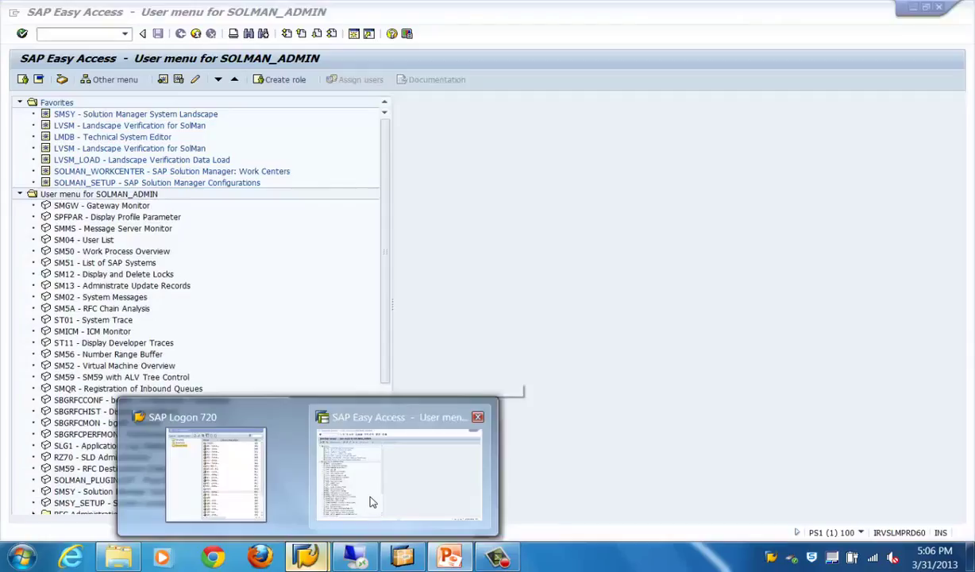
left_click(370, 502)
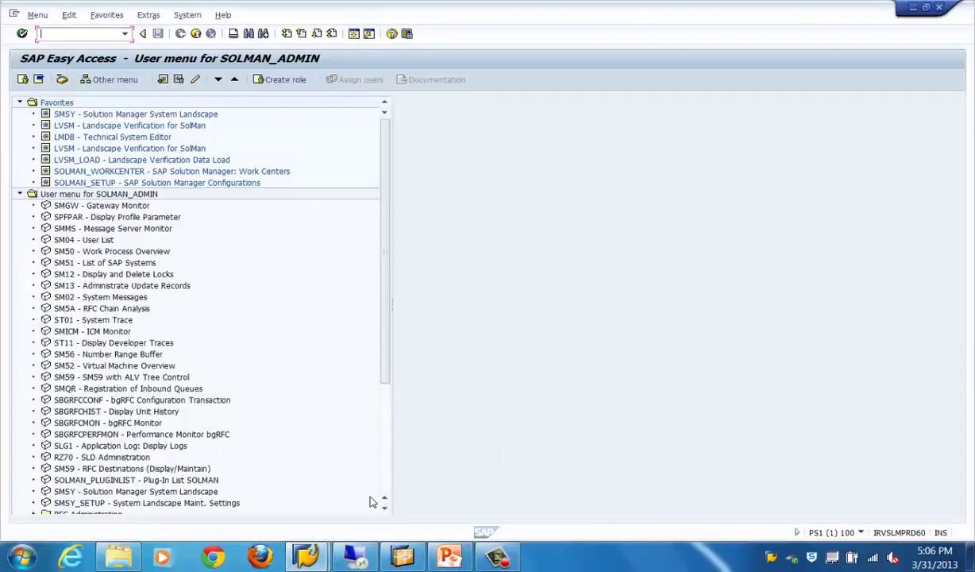
type("se")
key("BackSpace")
type("m36")
key("Return")
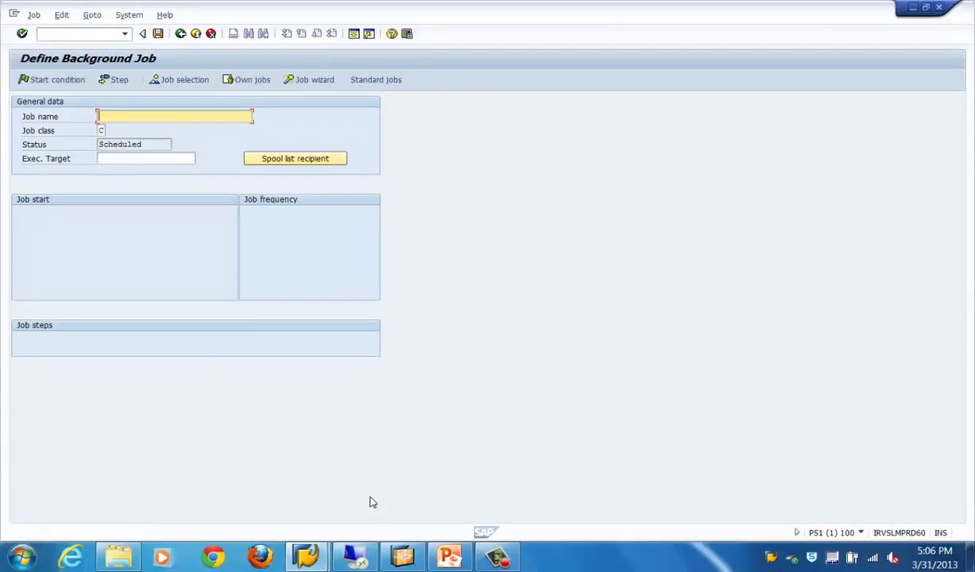
type("Test_Job")
Set job class C (low priority) and pick the only available server as execution target.
left_click(101, 130)
type("C")
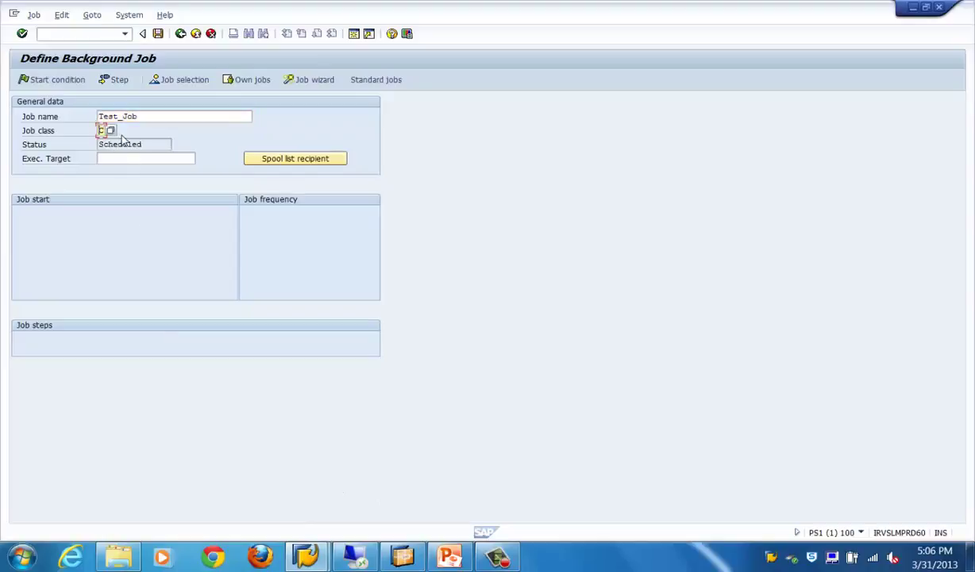
key("F4")
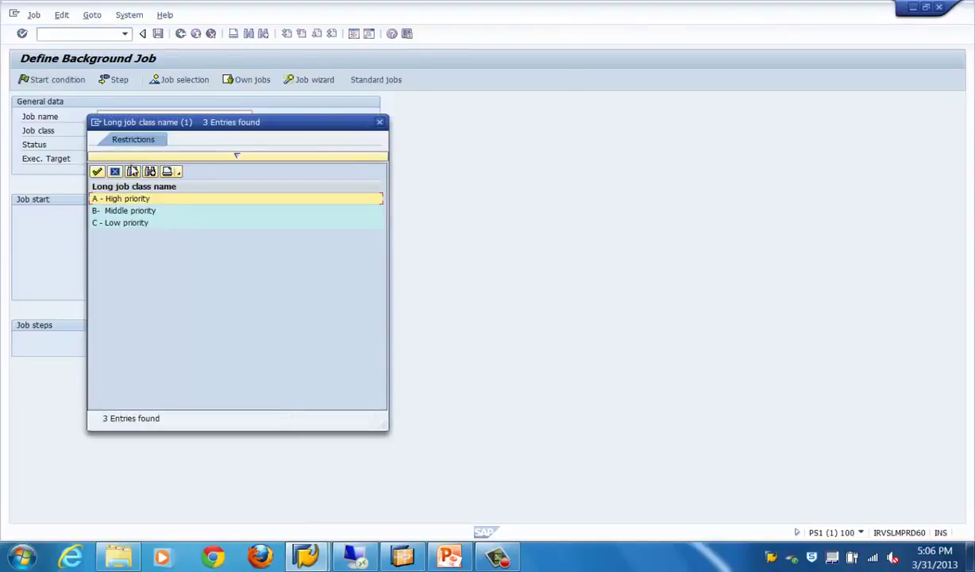
double_click(98, 224)
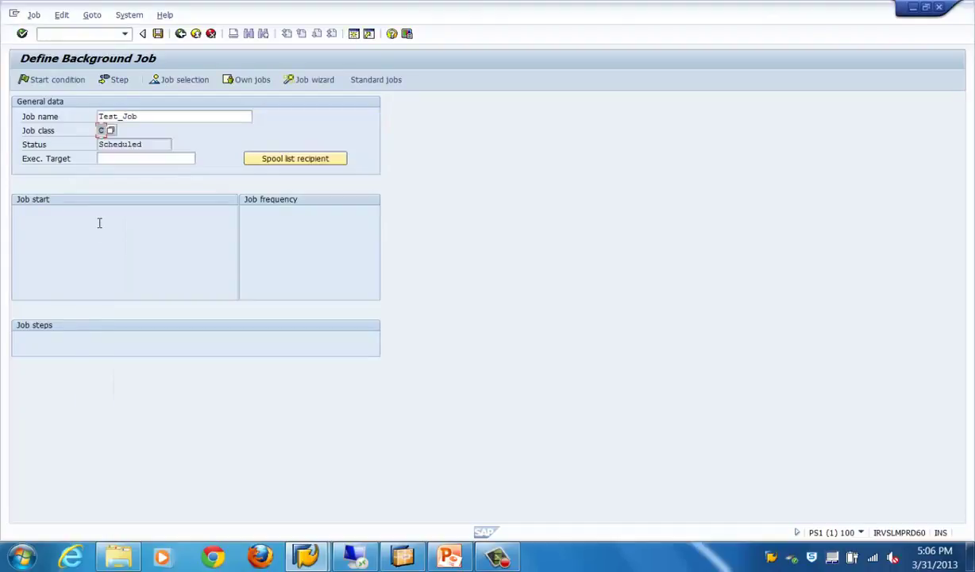
left_click(126, 157)
left_click(140, 148)
left_click(161, 155)
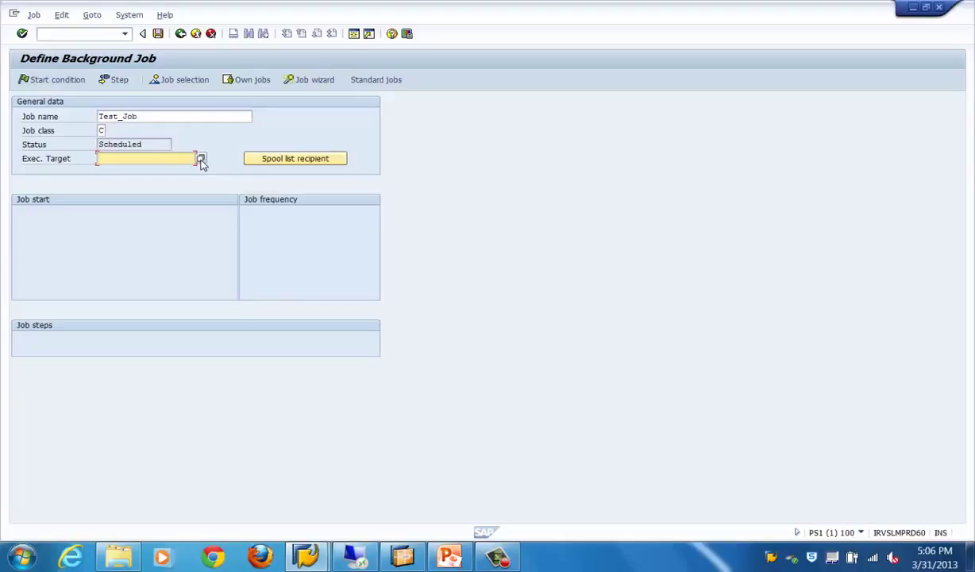
left_click(201, 158)
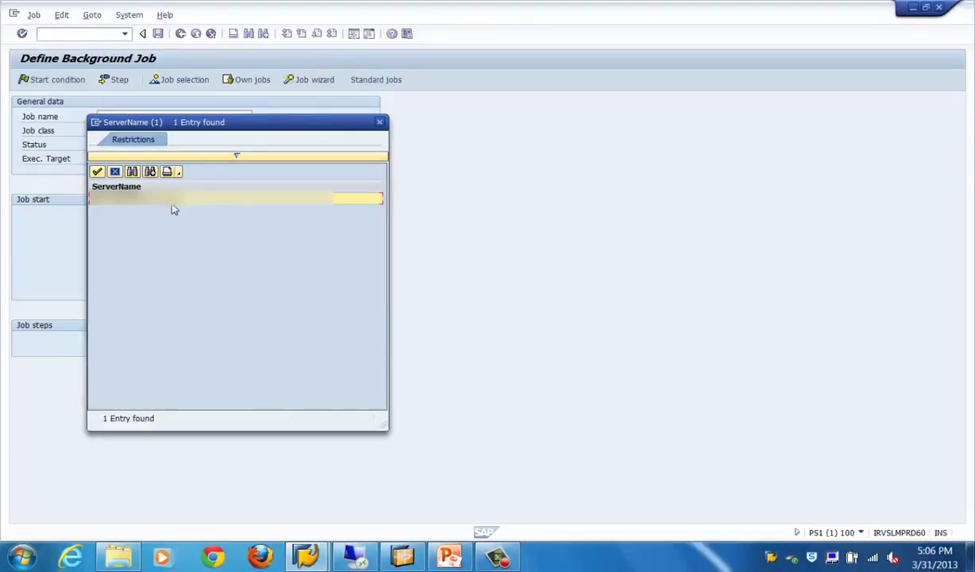
double_click(136, 200)
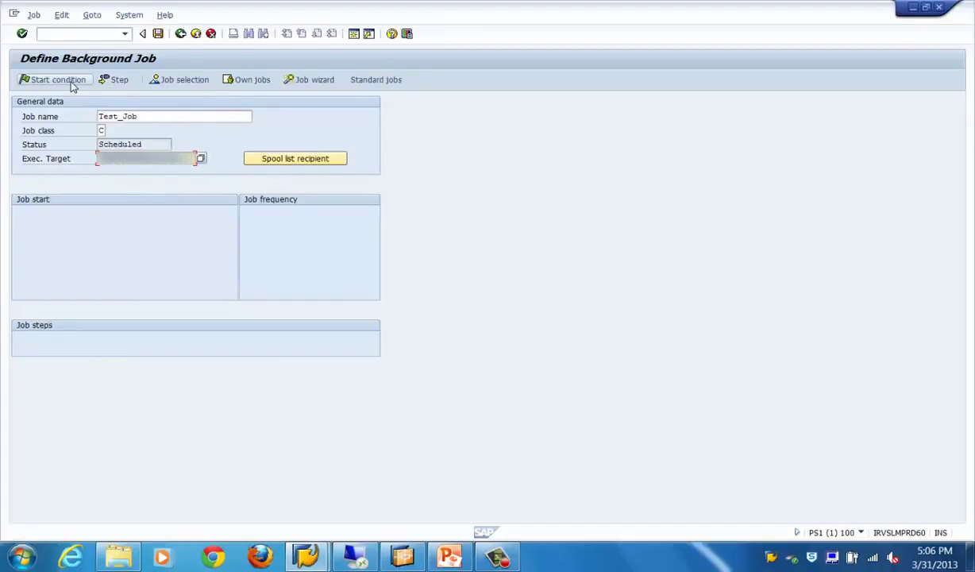
Add a job step with ABAP program SM50 and try to save it.
left_click(115, 81)
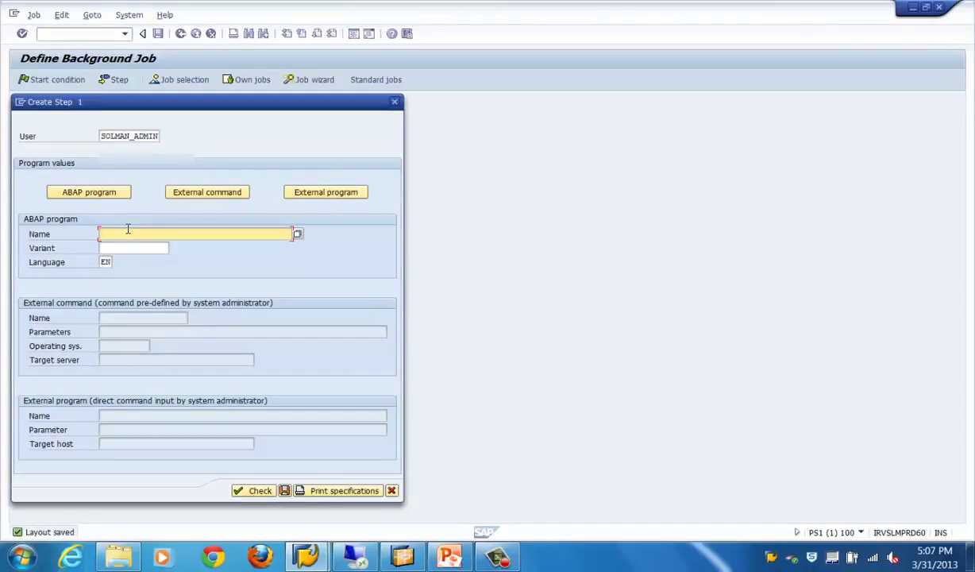
type("s")
key("BackSpace")
type("sm50")
left_click(126, 249)
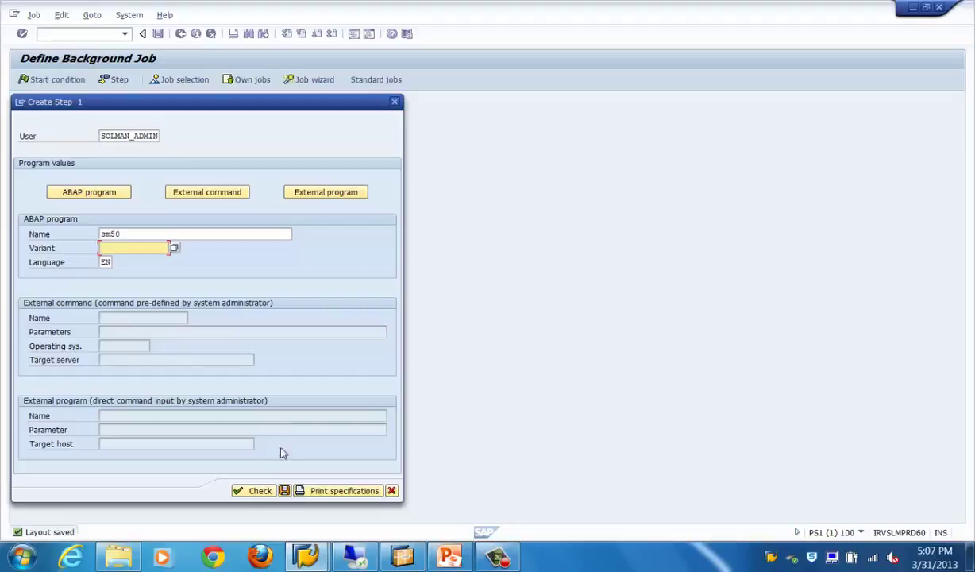
left_click(285, 491)
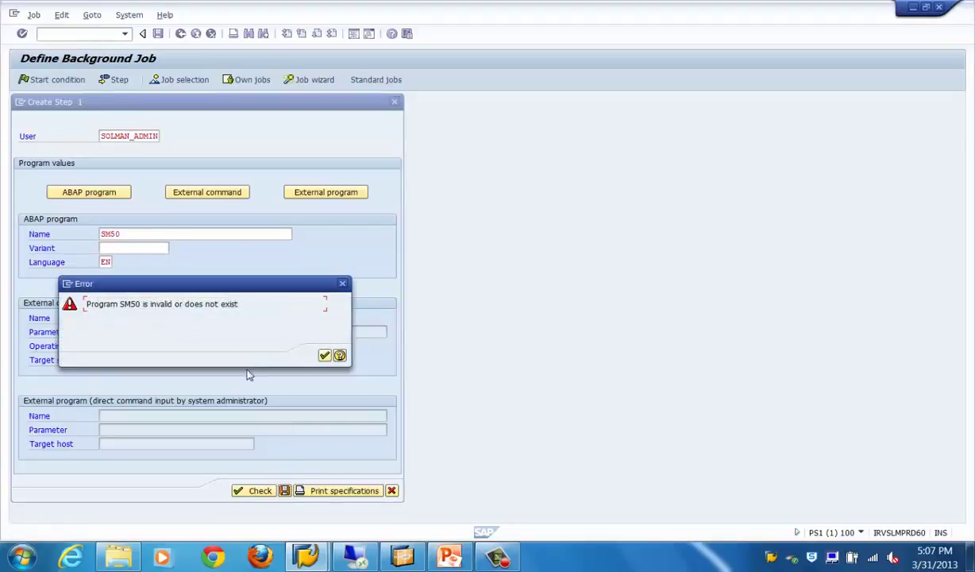
Dismiss the 'Program SM50 is invalid' error and clear the program name.
left_click(325, 355)
left_click(164, 231)
key("BackSpace")
key("BackSpace")
key("BackSpace")
key("BackSpace")
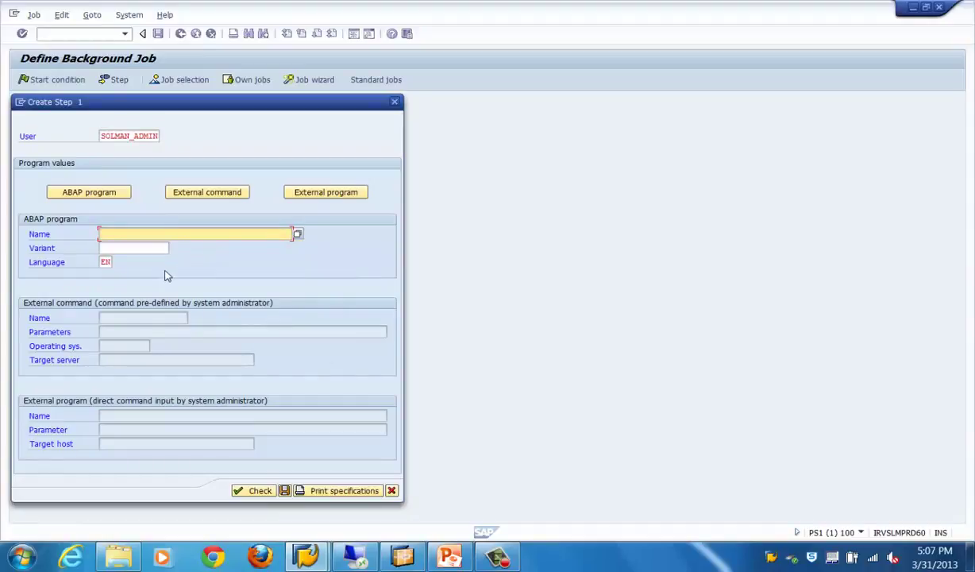
Search programs matching SM* and save a step running SMOF_GENERATE_UPLOAD_FUNCTIONS.
type("sm*")
left_click(298, 235)
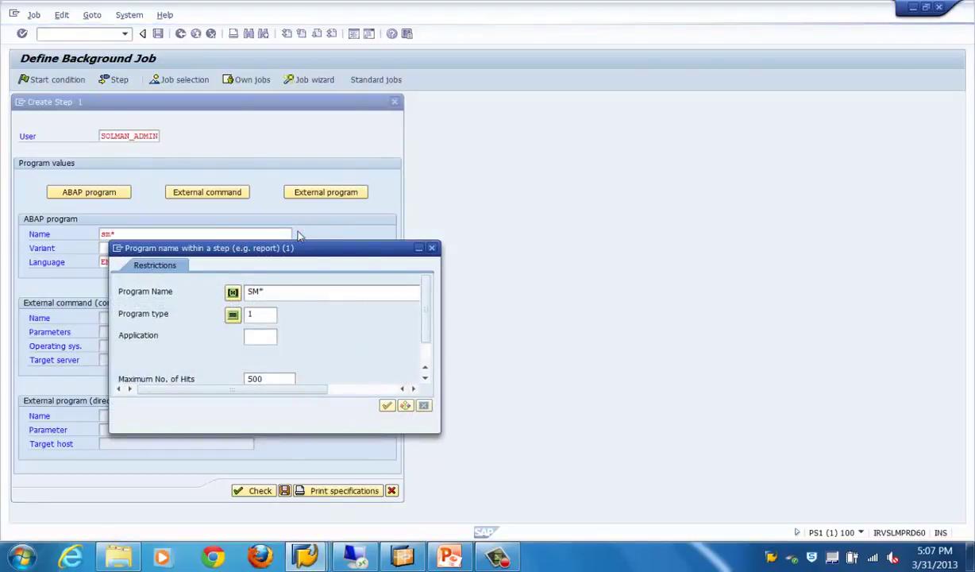
left_click(387, 404)
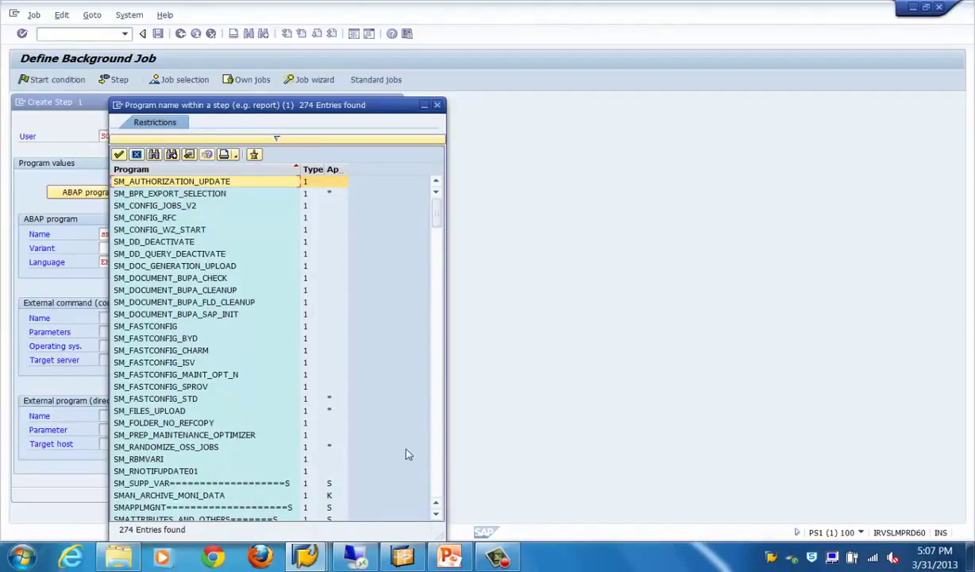
left_click(438, 462)
left_click(439, 462)
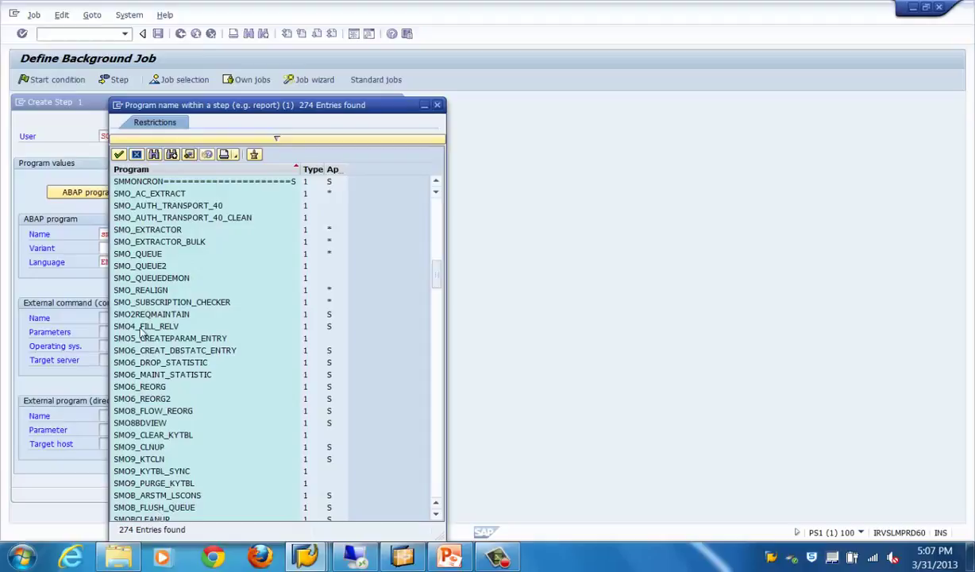
left_click(435, 495)
left_click(435, 494)
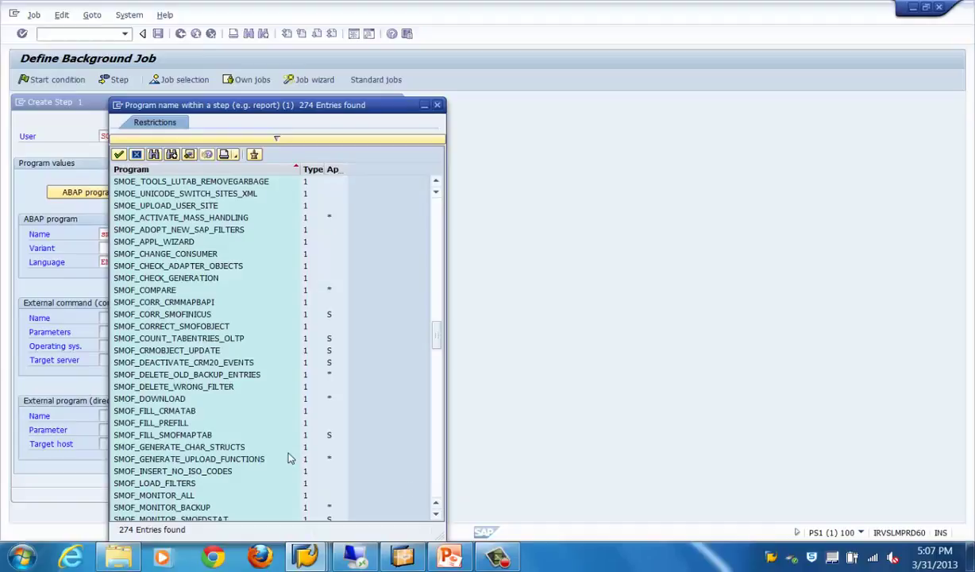
double_click(226, 467)
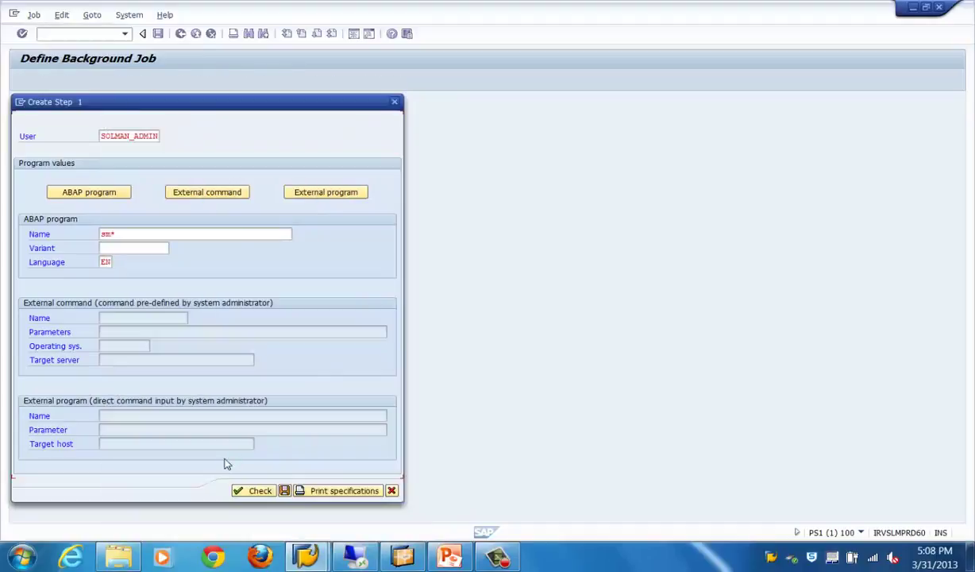
left_click(131, 252)
left_click(174, 248)
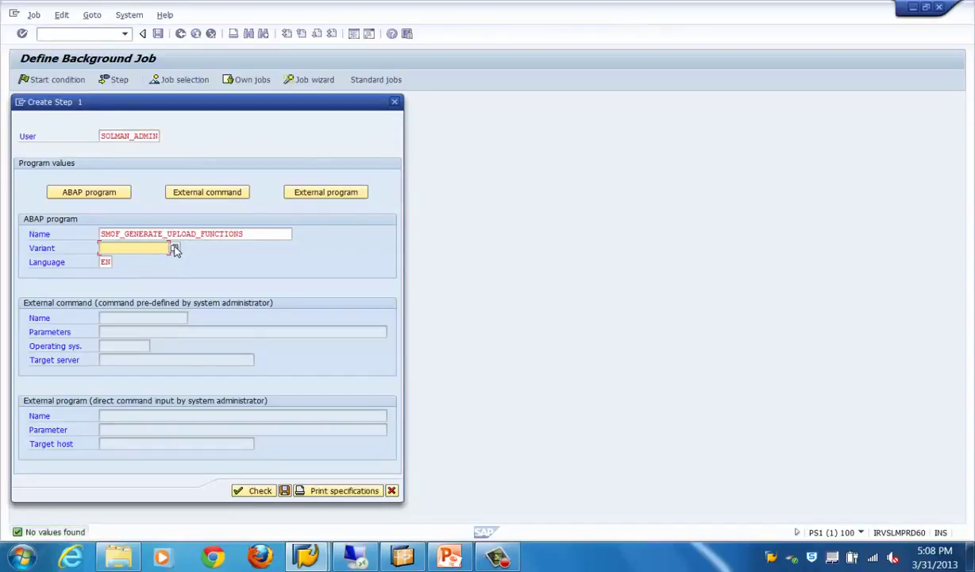
left_click(285, 491)
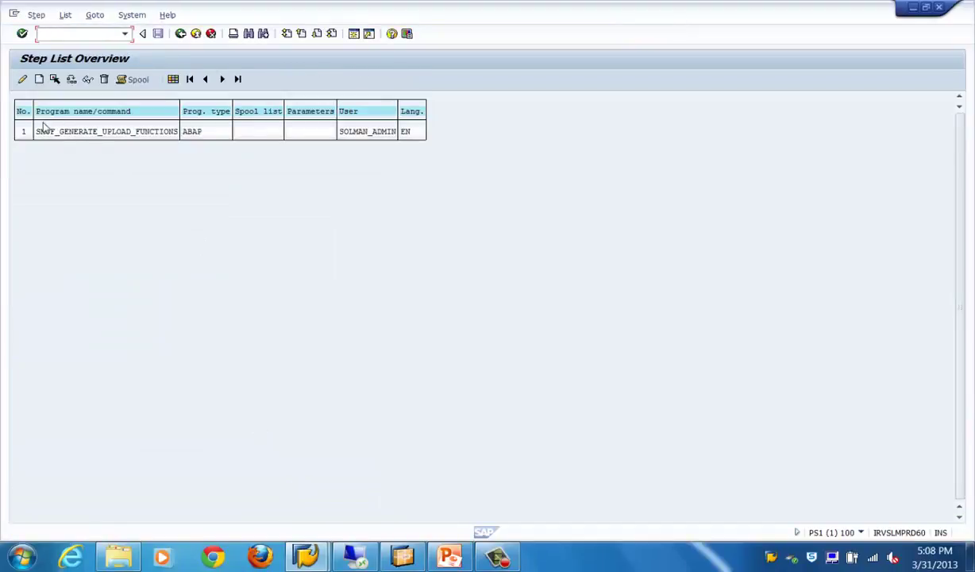
Check and re-save the SMOF_GENERATE_UPLOAD_FUNCTIONS step, then return to the job definition.
left_click(41, 132)
left_click(23, 79)
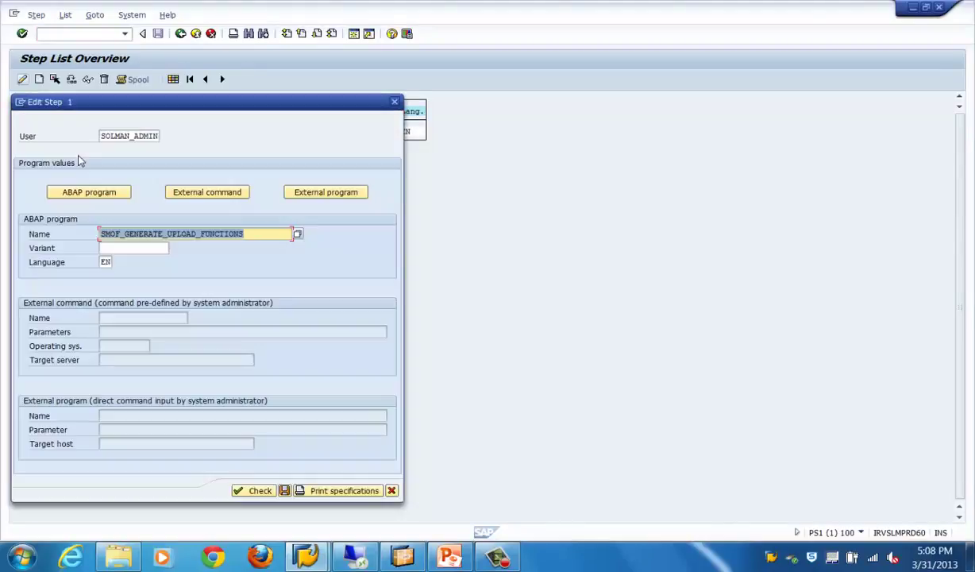
left_click(262, 490)
left_click(283, 490)
left_click(180, 34)
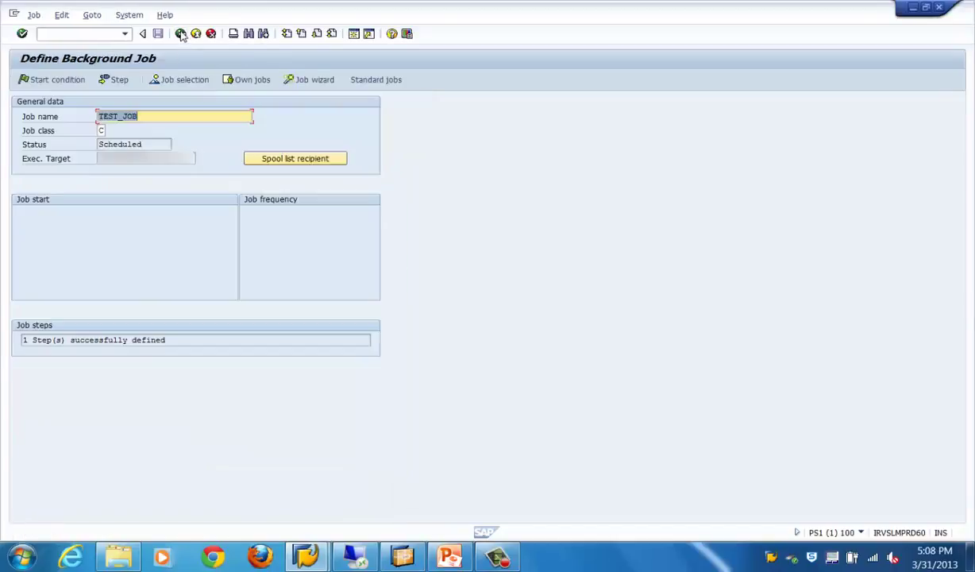
Review the Immediate, Date/Time, After job and After event start options.
left_click(62, 80)
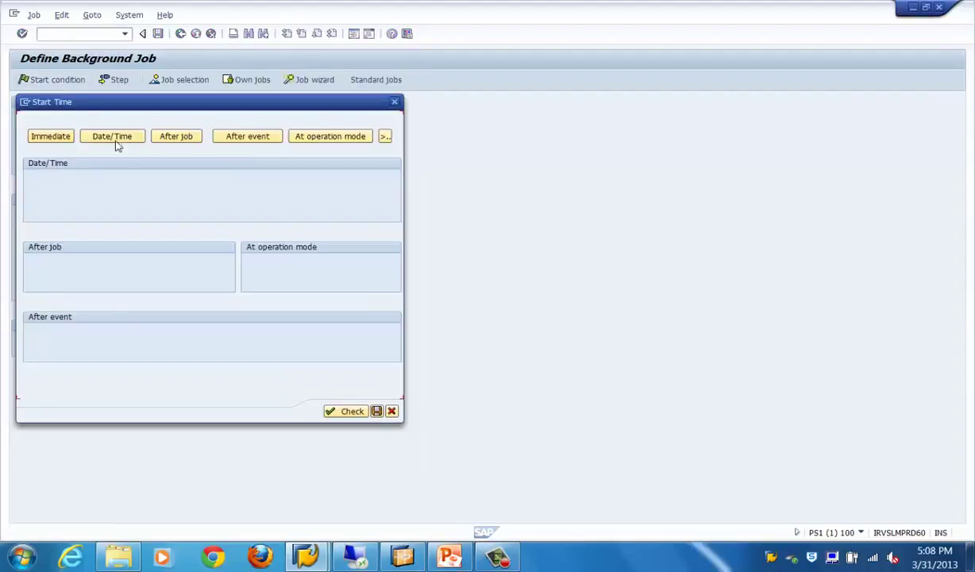
left_click(50, 137)
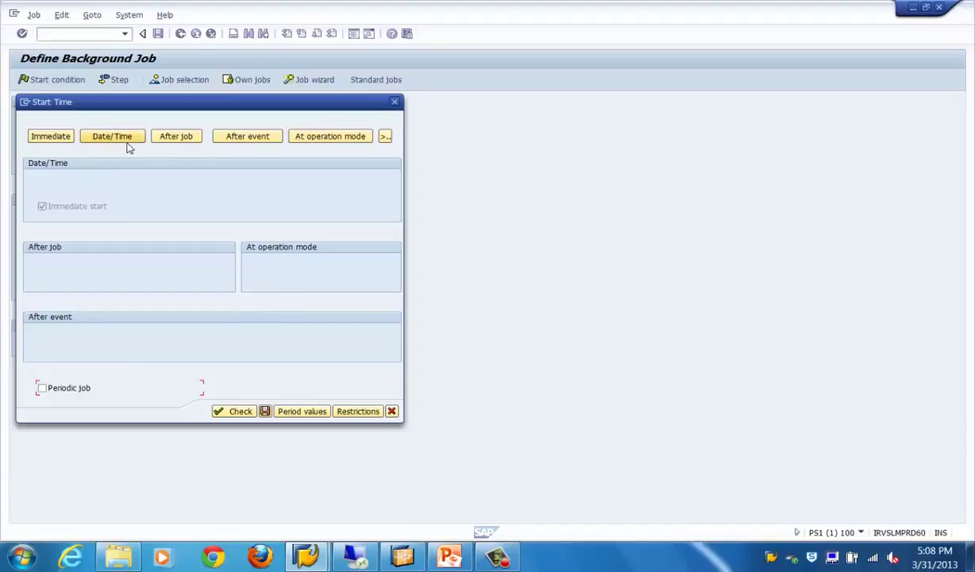
left_click(129, 138)
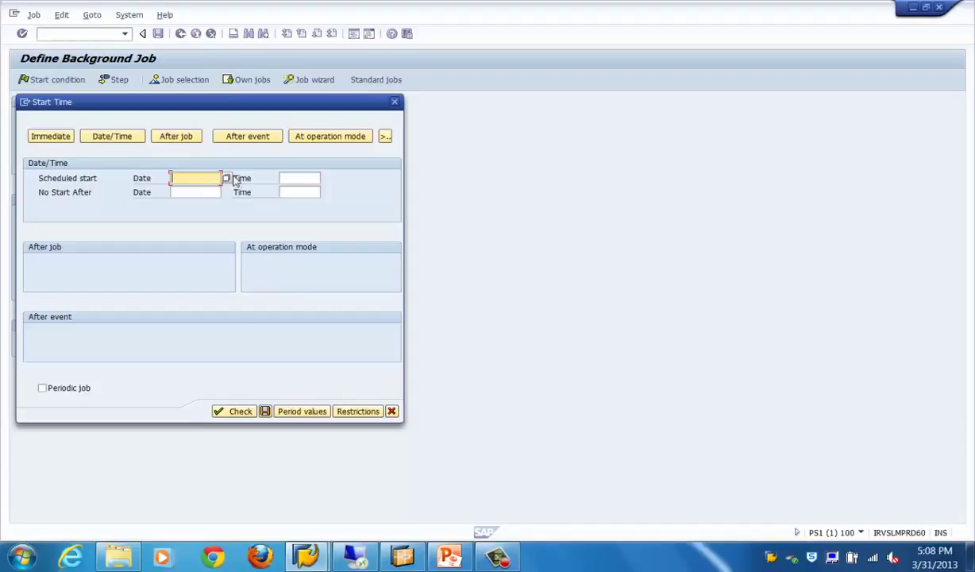
left_click(232, 179)
left_click(189, 192)
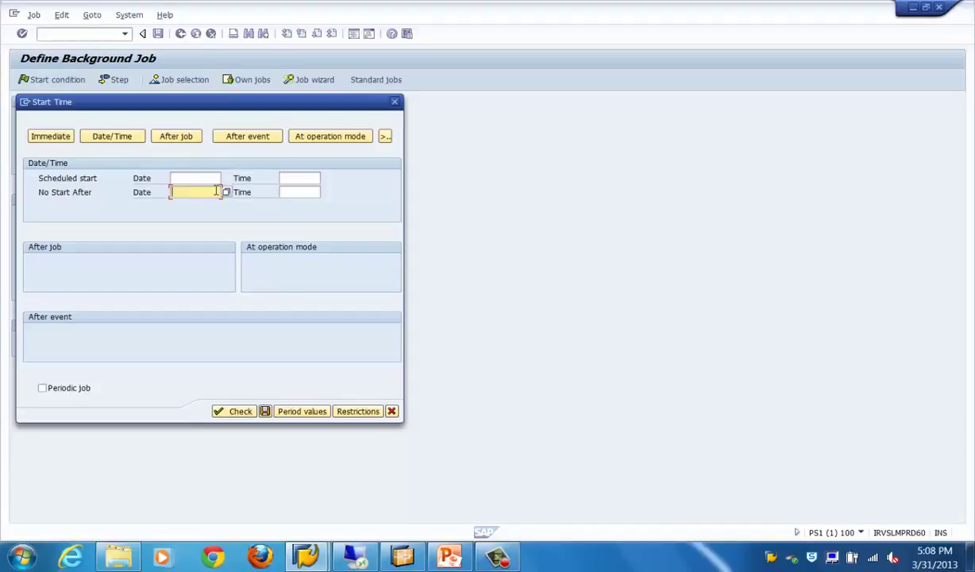
left_click(178, 138)
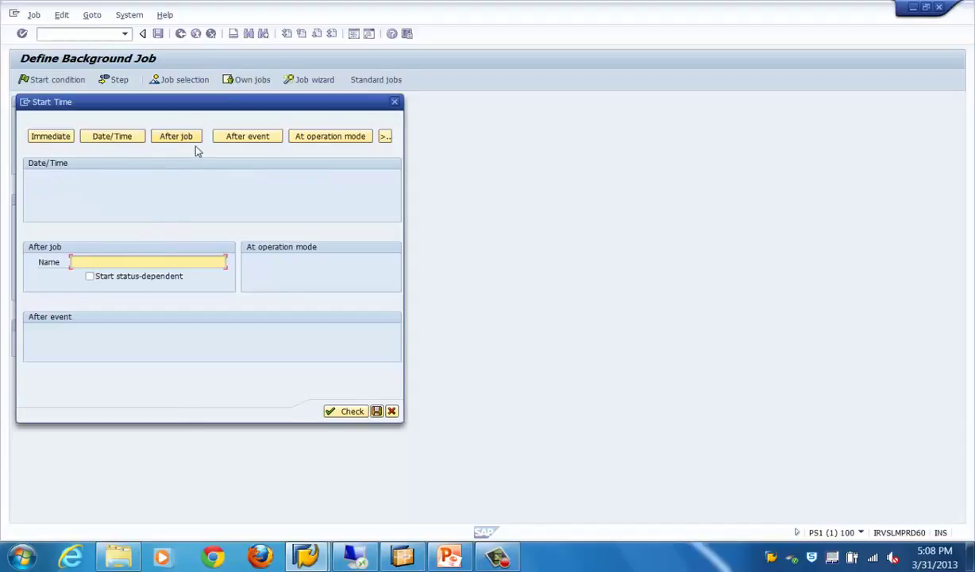
left_click(244, 139)
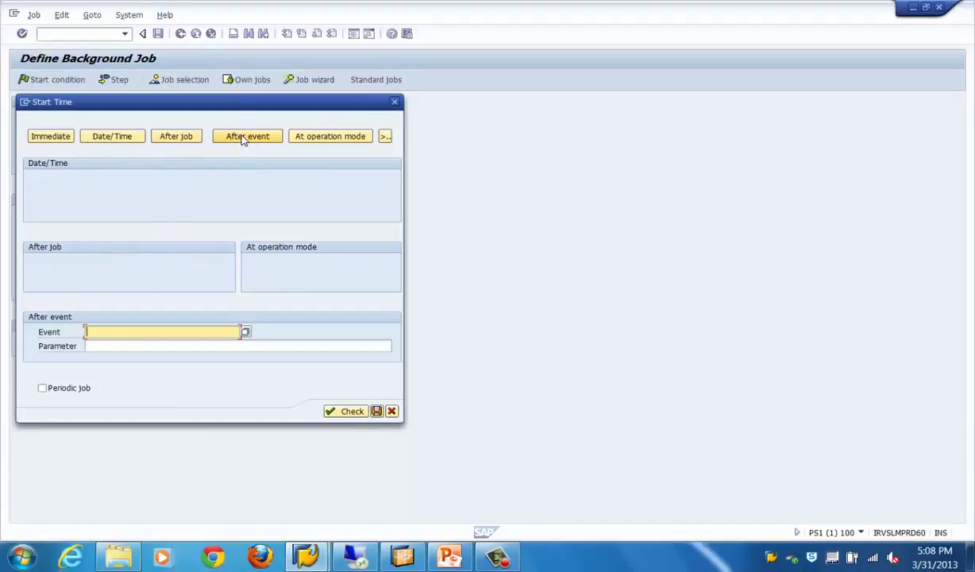
Set the start to After event SAP_CRM_ACE_DISPATCHER_REQUEST and save TEST_JOB.
left_click(245, 332)
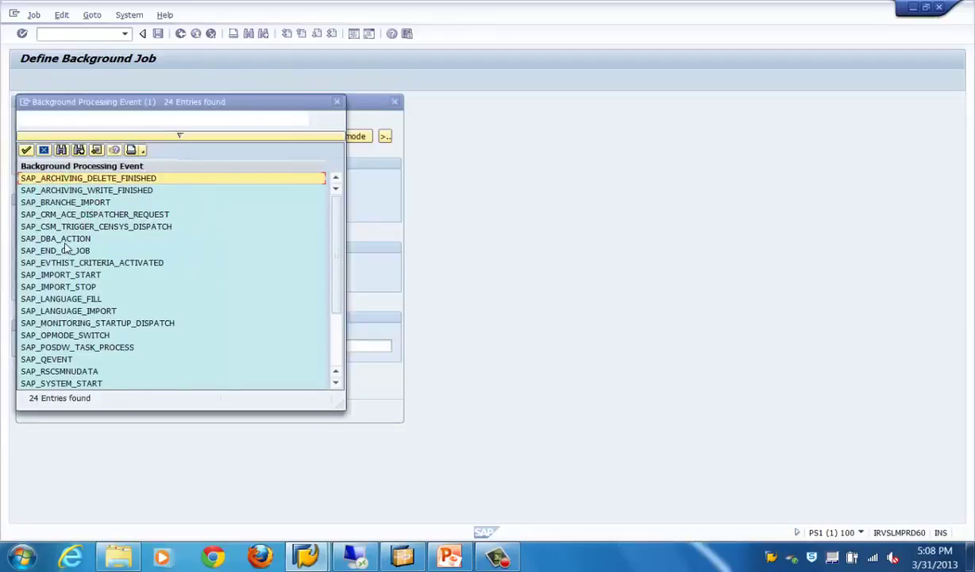
left_click(80, 215)
key("Return")
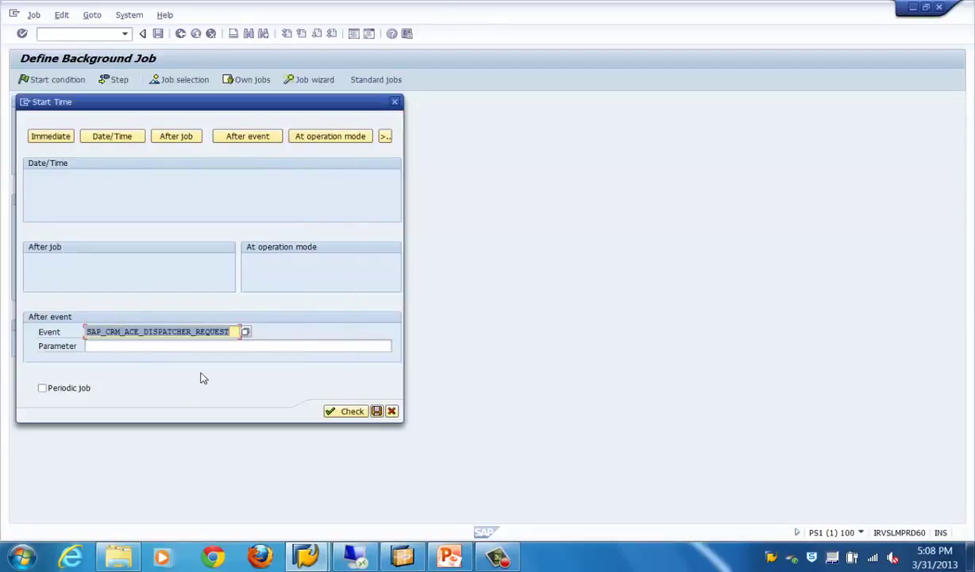
left_click(377, 410)
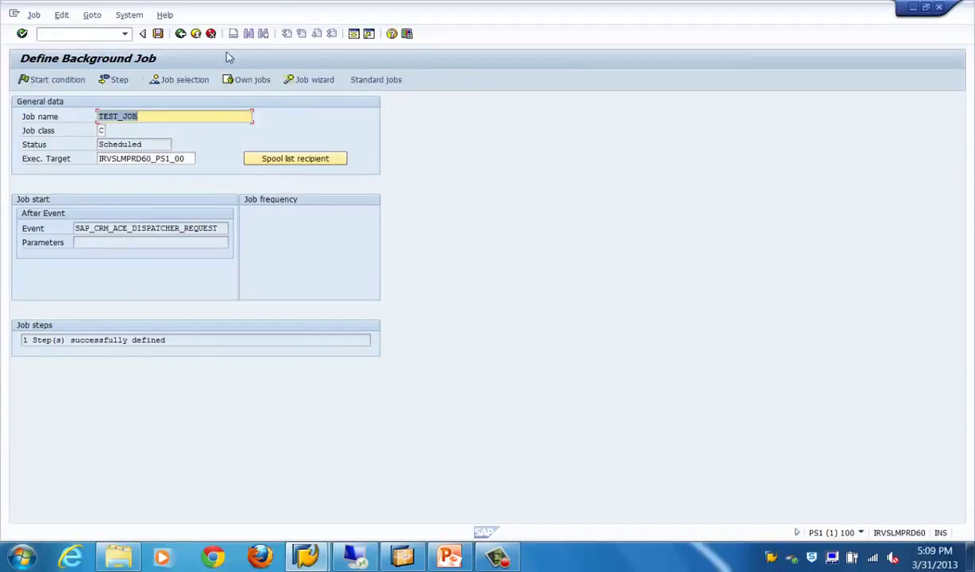
left_click(158, 34)
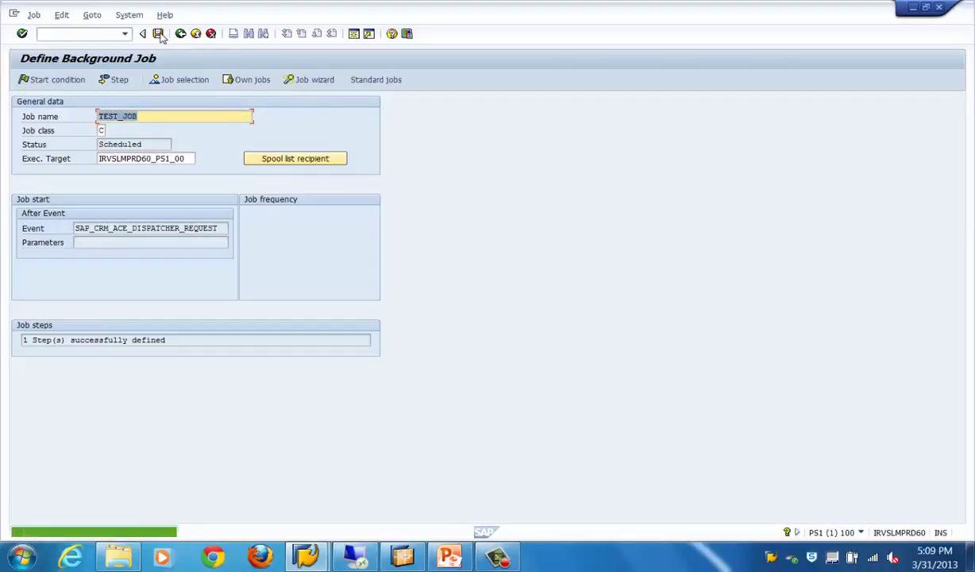
In SM37, search for jobs with only the Scheduled status ticked.
left_click(181, 34)
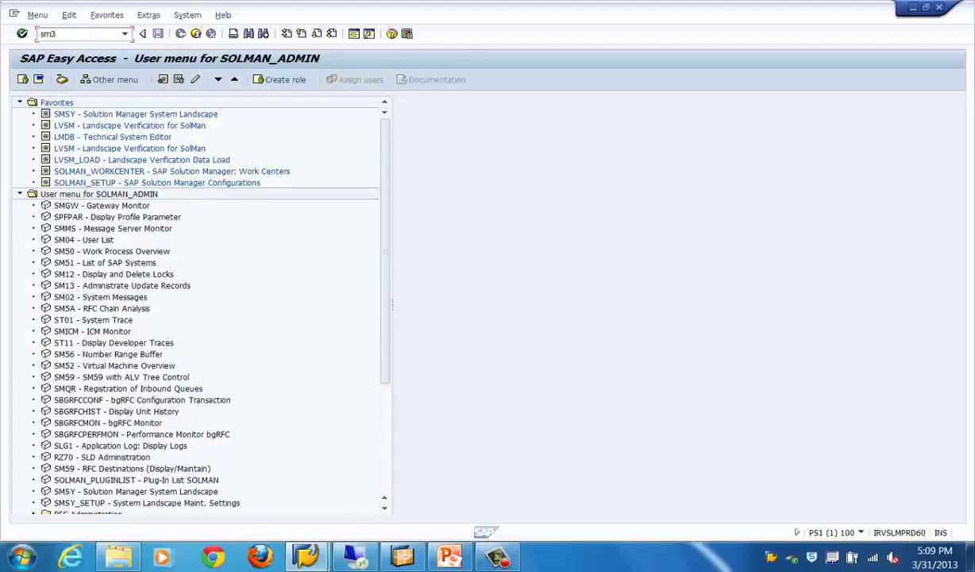
key("Return")
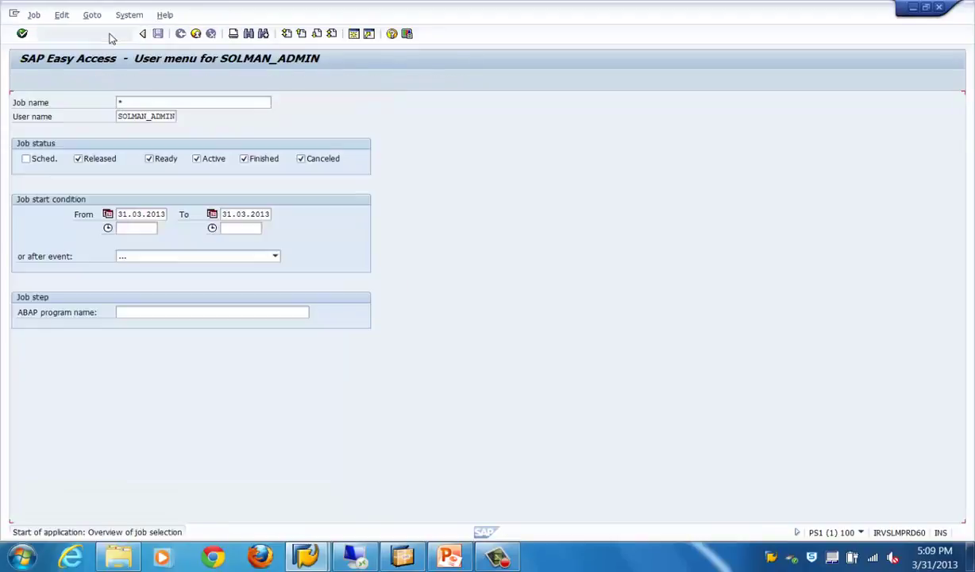
left_click(26, 160)
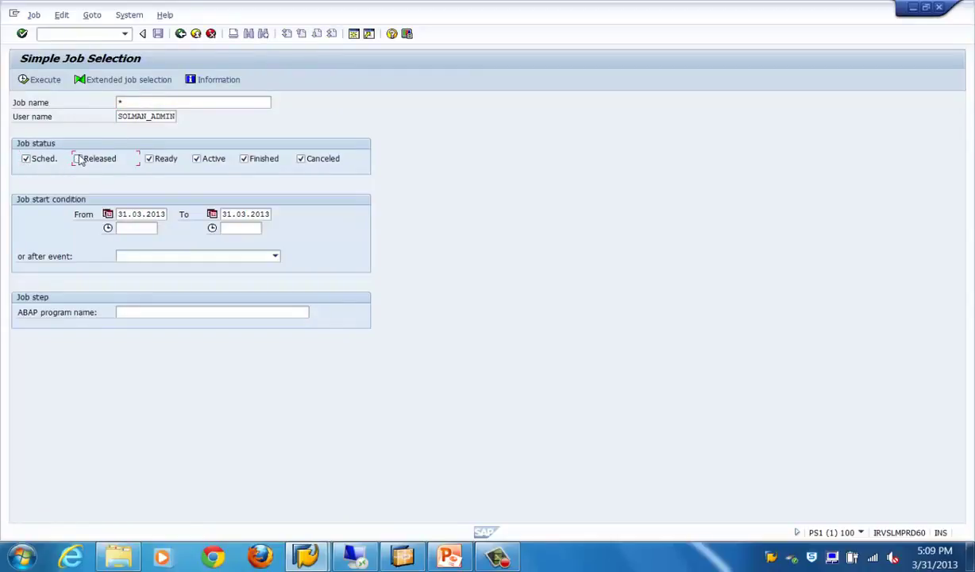
left_click(156, 163)
left_click(197, 159)
left_click(244, 159)
left_click(301, 158)
left_click(45, 83)
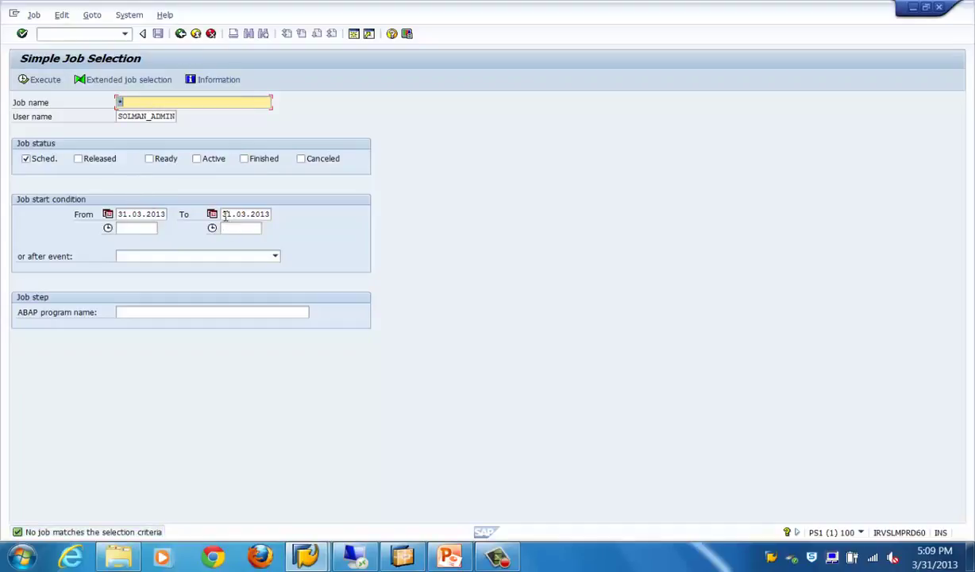
Clear the To date, rerun the search, then leave back to the Easy Access menu.
left_click_drag(223, 214, 332, 209)
key("Delete")
left_click(48, 82)
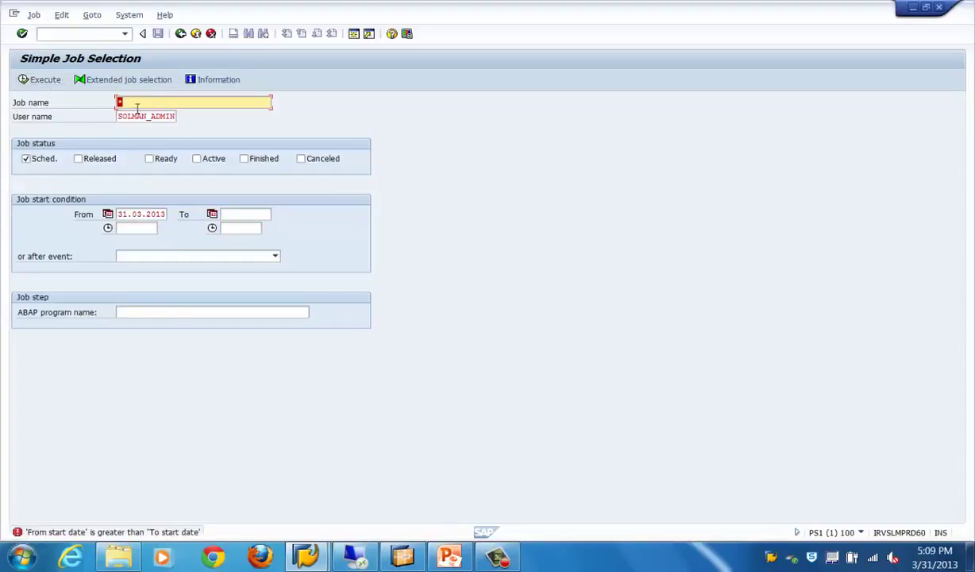
left_click(181, 34)
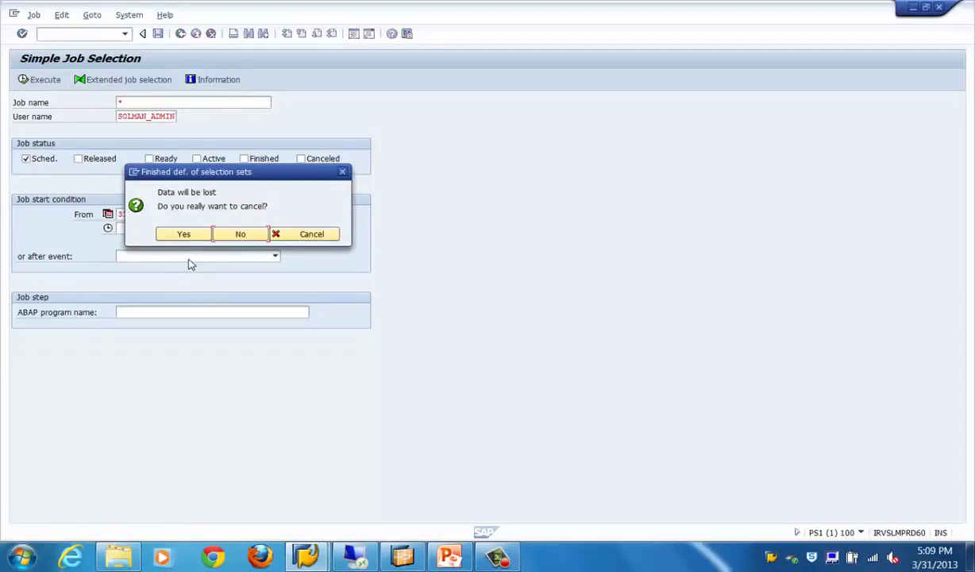
left_click(184, 235)
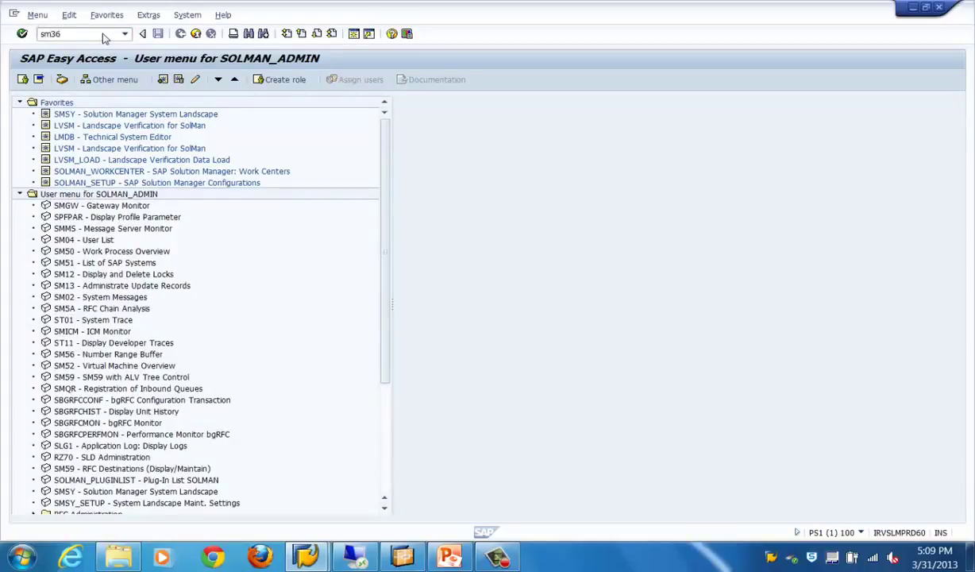
Run SM36 and fill in Test_Job as the job name.
key("Return")
type("tes")
left_click(145, 130)
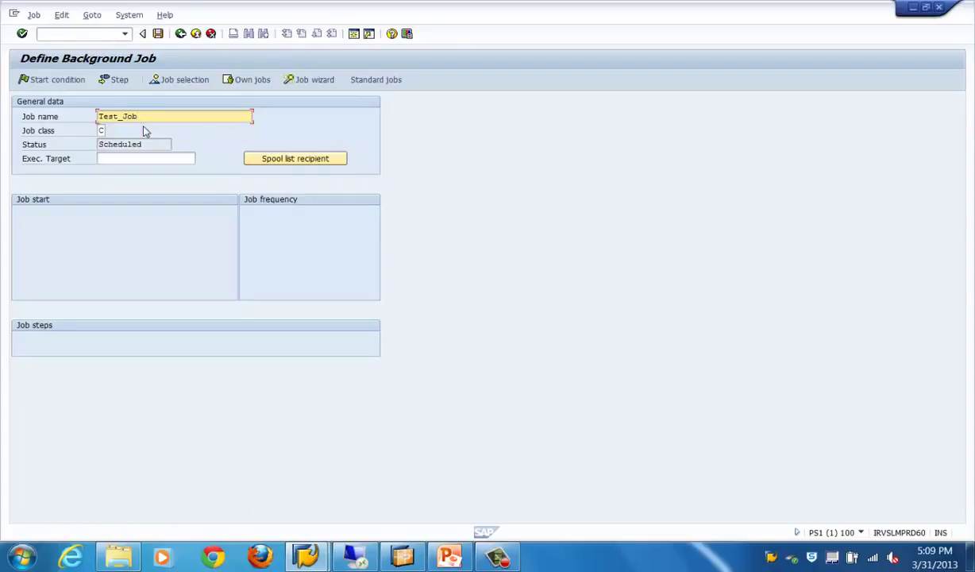
left_click(120, 156)
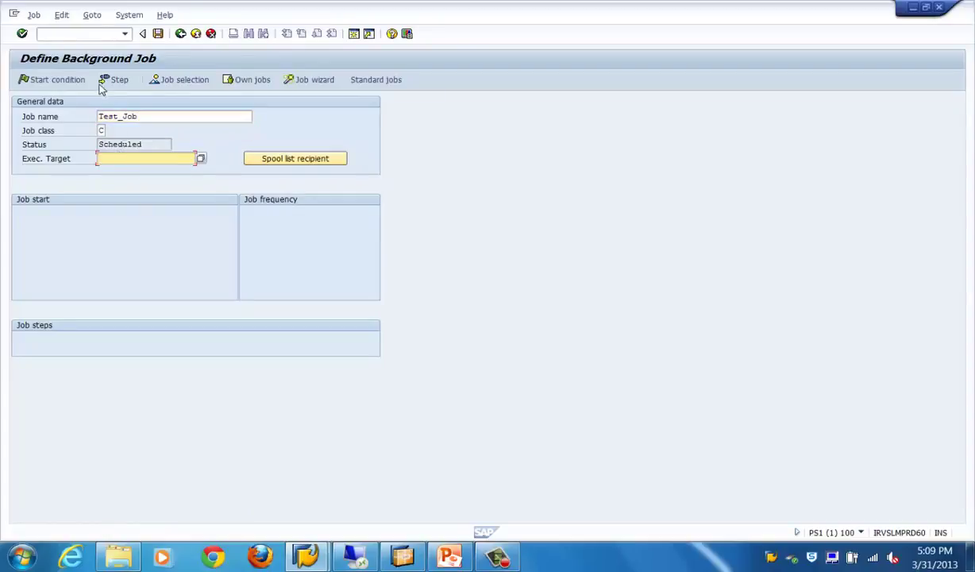
Define and save an ABAP step running SMOF_GENERATE_UPLOAD_FUNCTIONS.
left_click(116, 83)
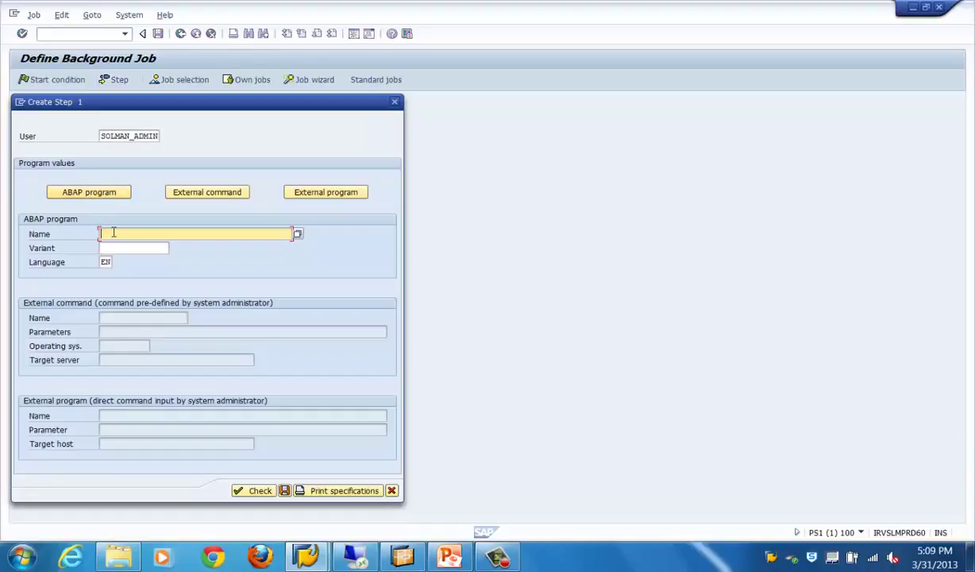
type("s")
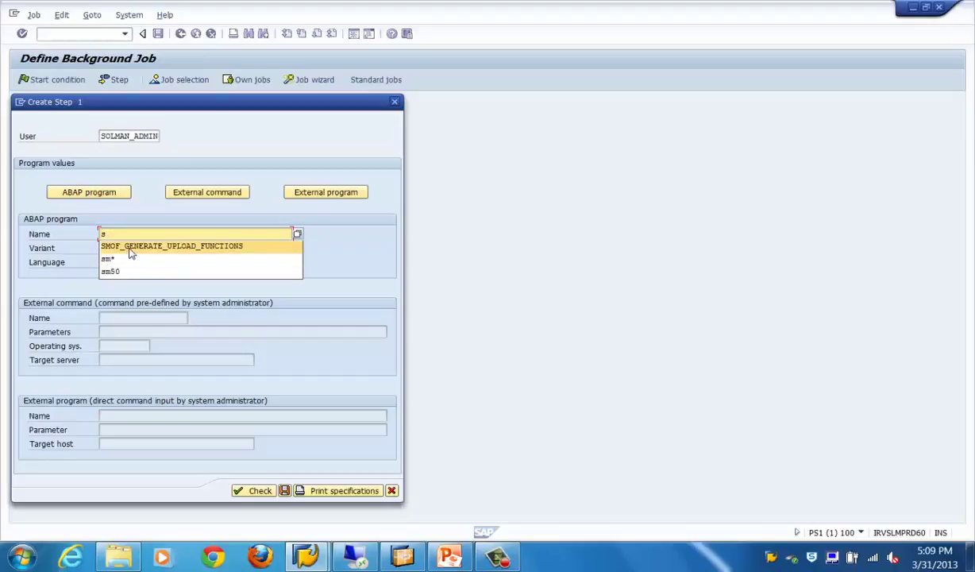
left_click(123, 245)
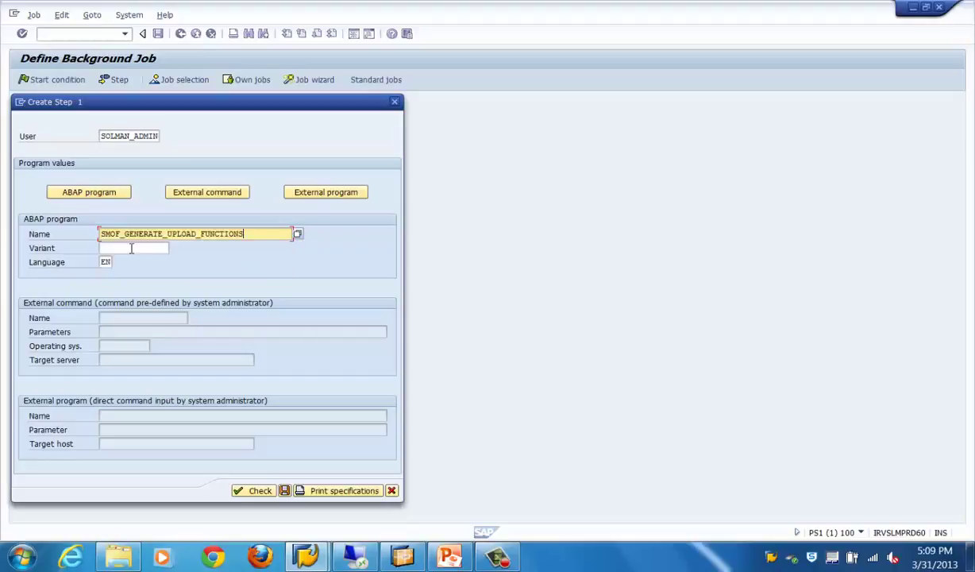
left_click(284, 491)
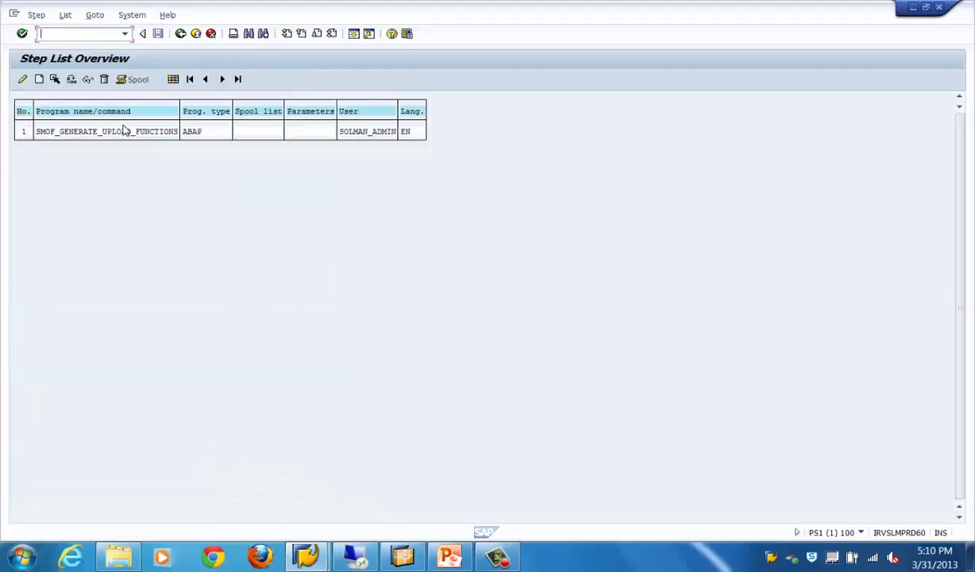
Set TEST_JOB to start Immediately, save it as Released, and exit to the menu.
left_click(181, 35)
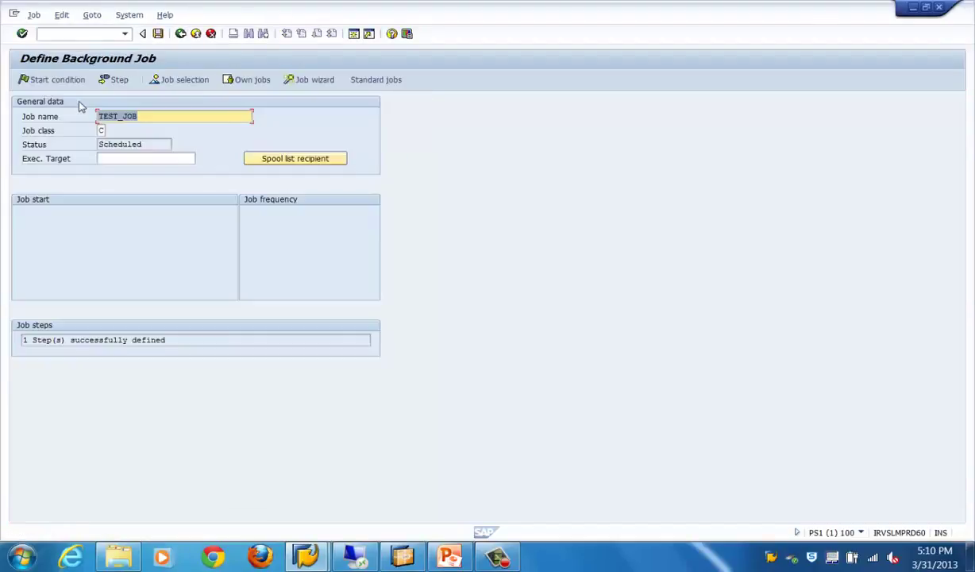
left_click(67, 80)
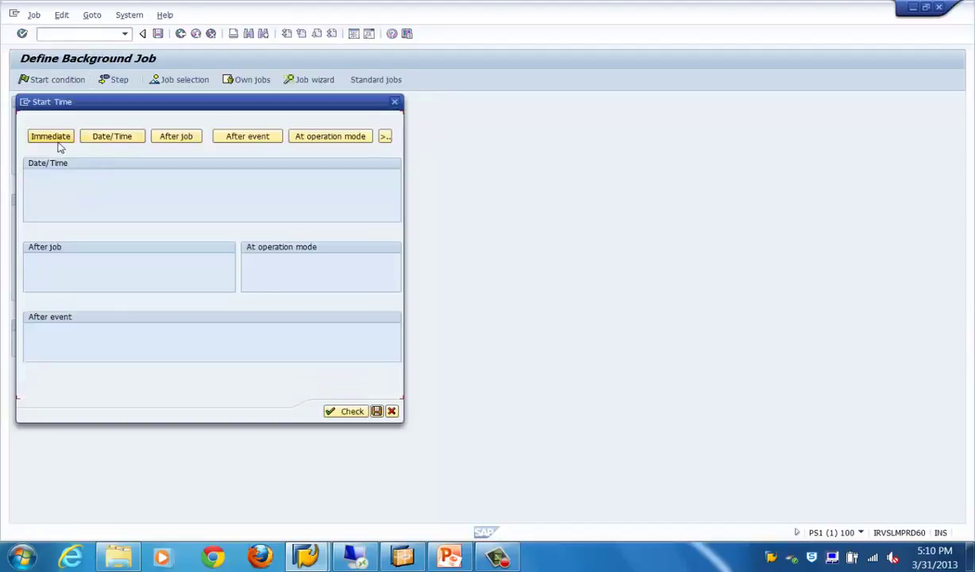
left_click(54, 138)
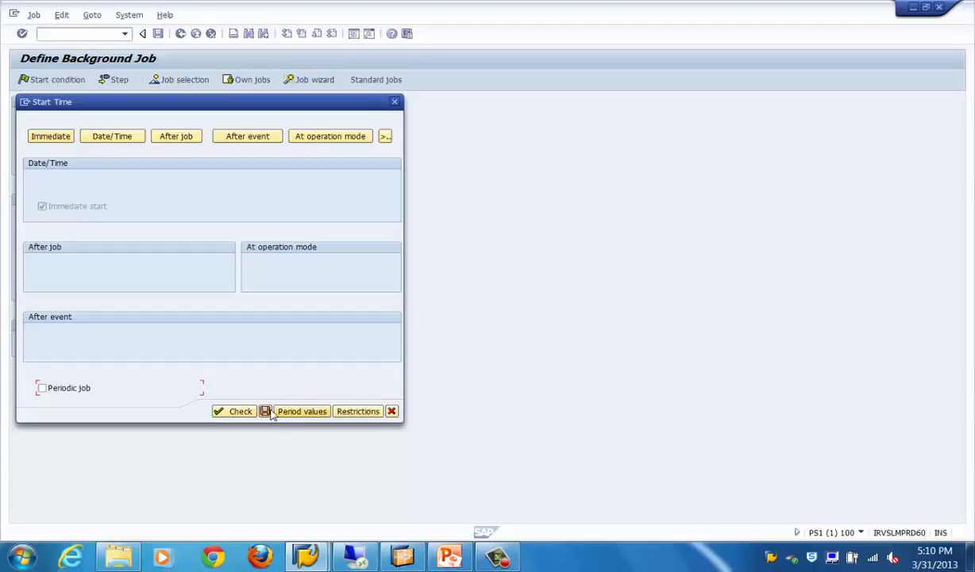
left_click(265, 410)
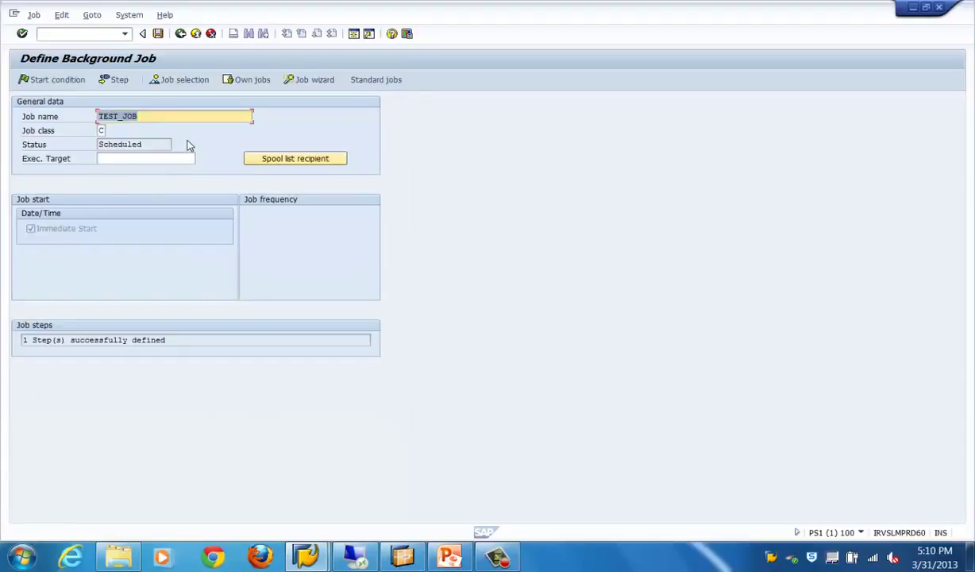
left_click(158, 34)
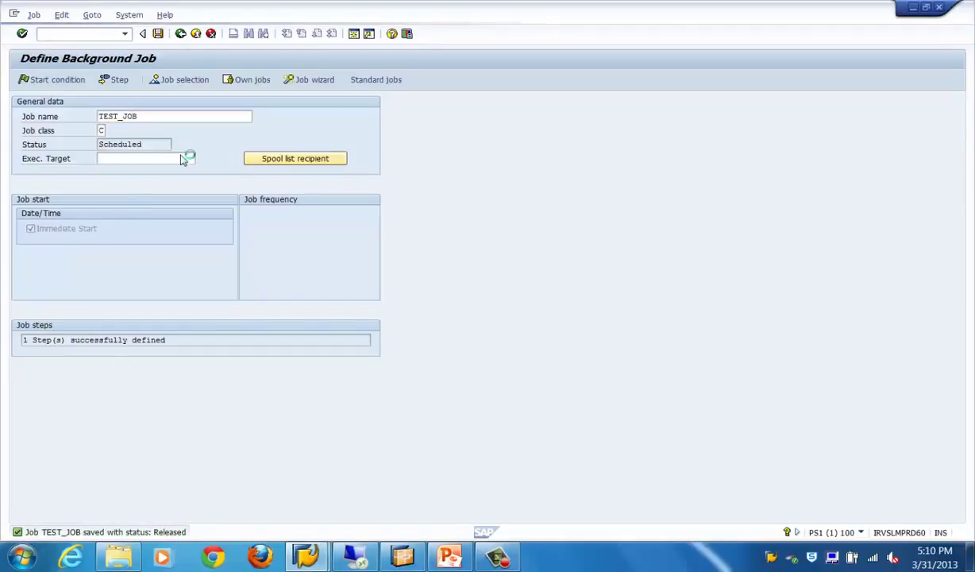
left_click(182, 36)
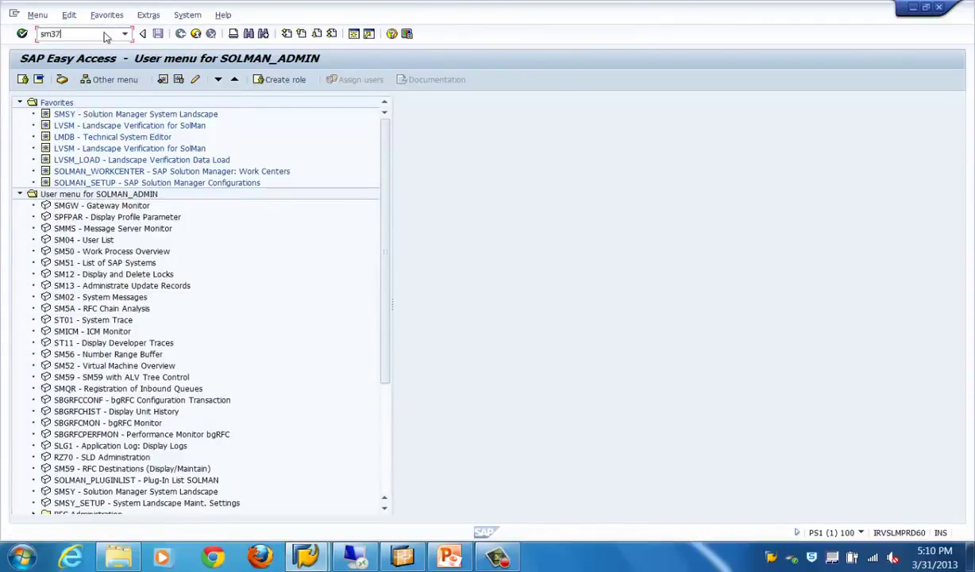
Run SM37 and filter the job overview by name TE* to show finished TEST_JOB.
key("Return")
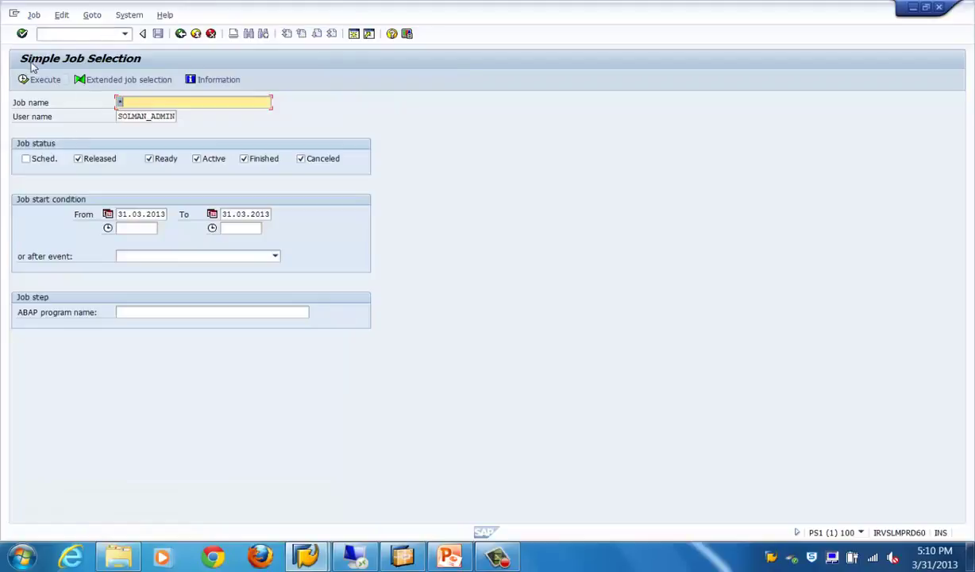
left_click(29, 80)
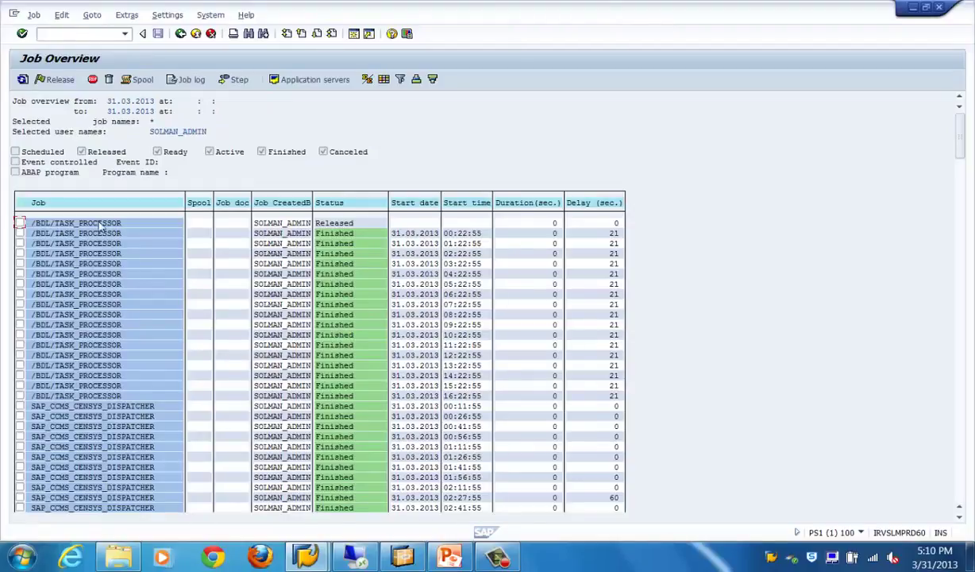
left_click(181, 33)
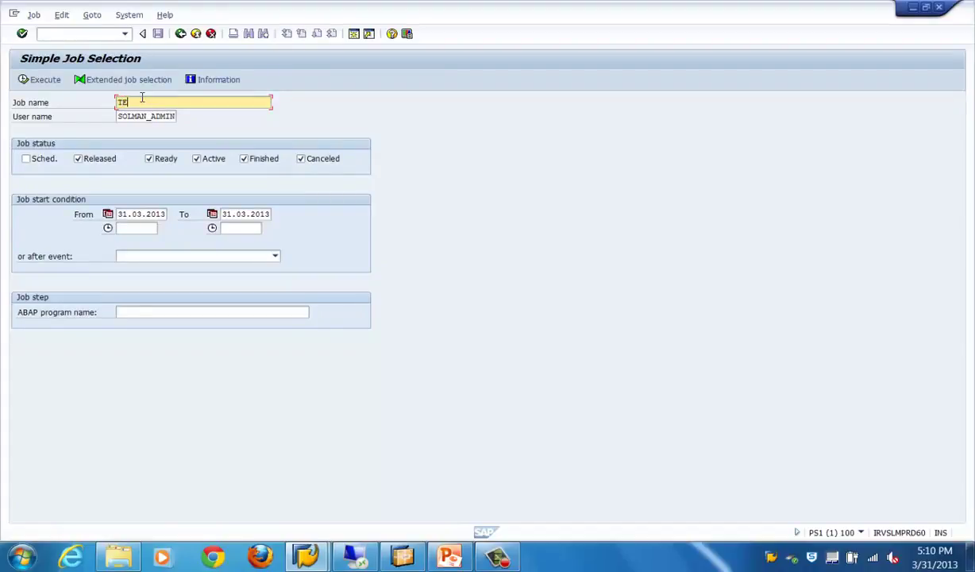
left_click(36, 80)
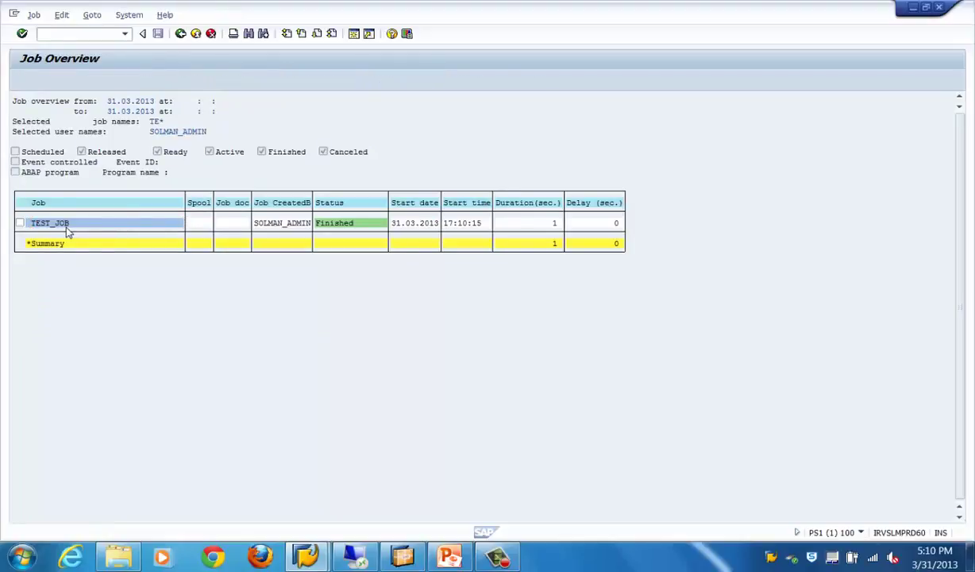
Open TEST_JOB's details, check spool recipients, and review its job log entries.
double_click(67, 225)
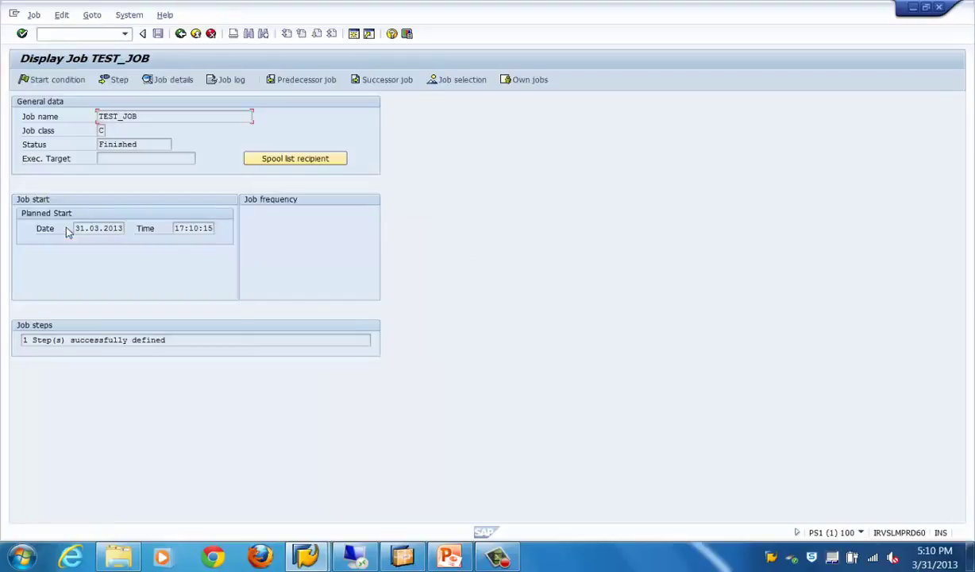
left_click(179, 35)
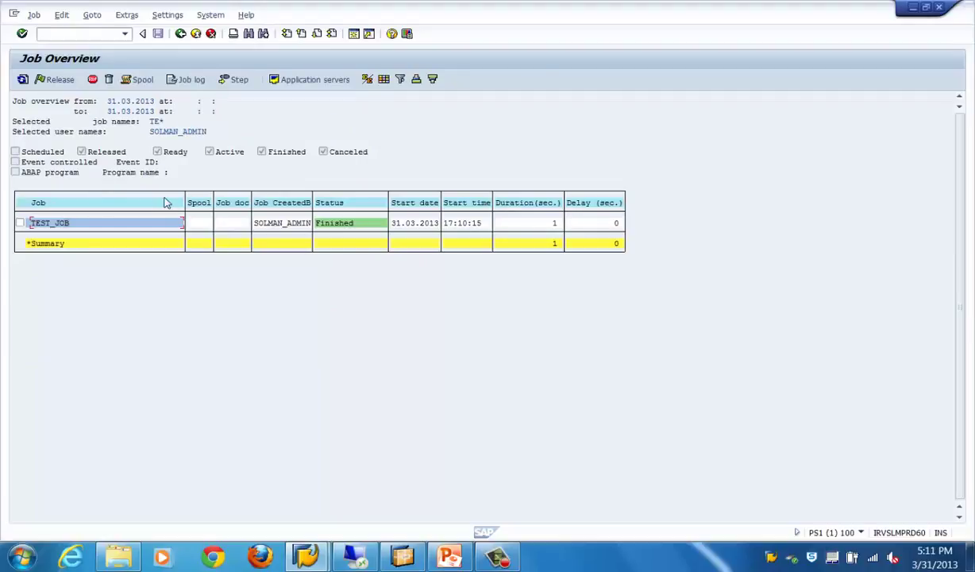
double_click(46, 228)
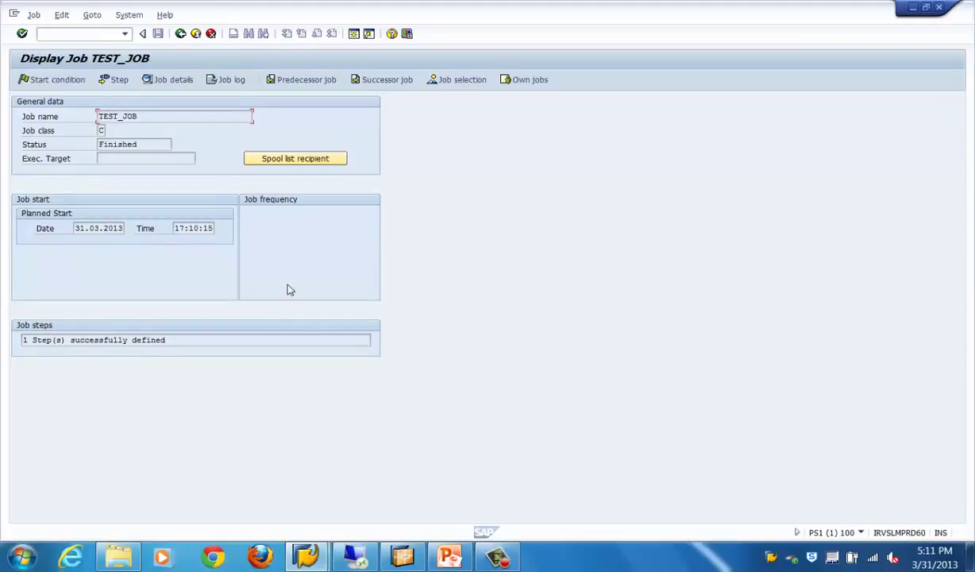
left_click(300, 160)
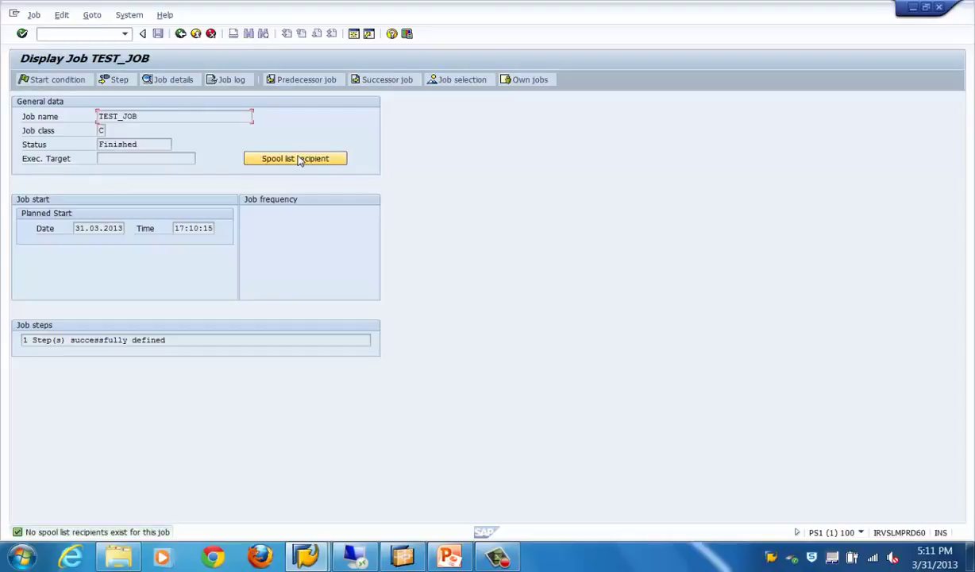
left_click(239, 81)
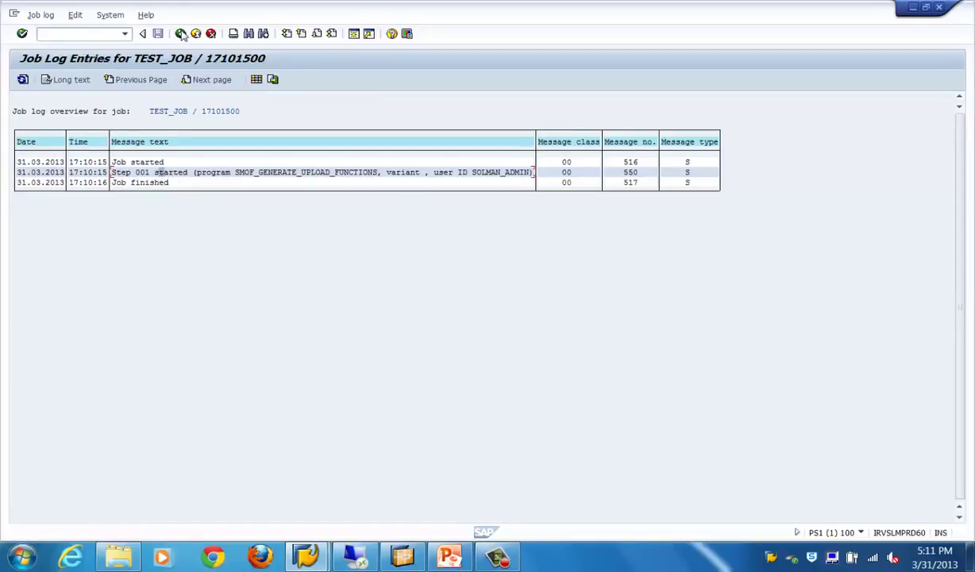
left_click(179, 33)
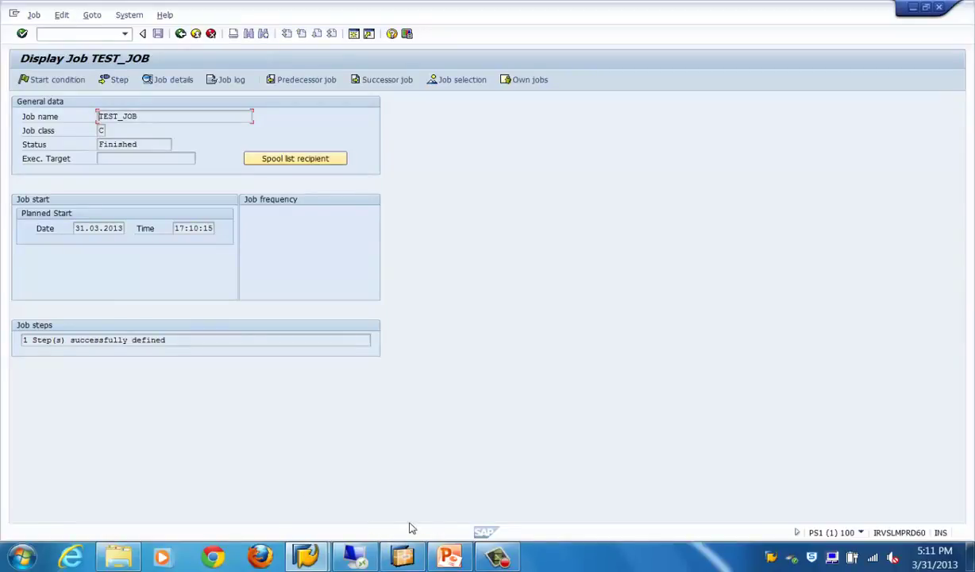
left_click(497, 557)
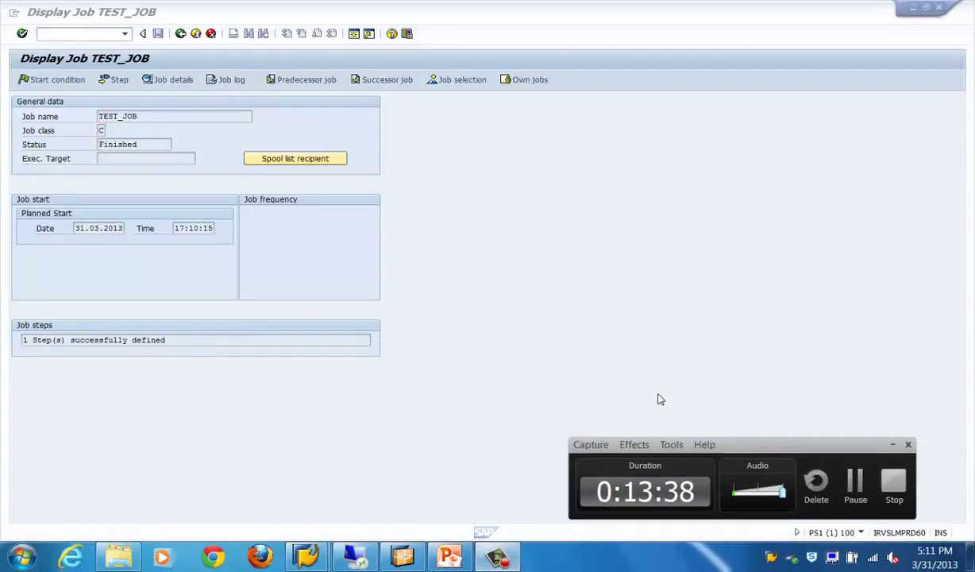